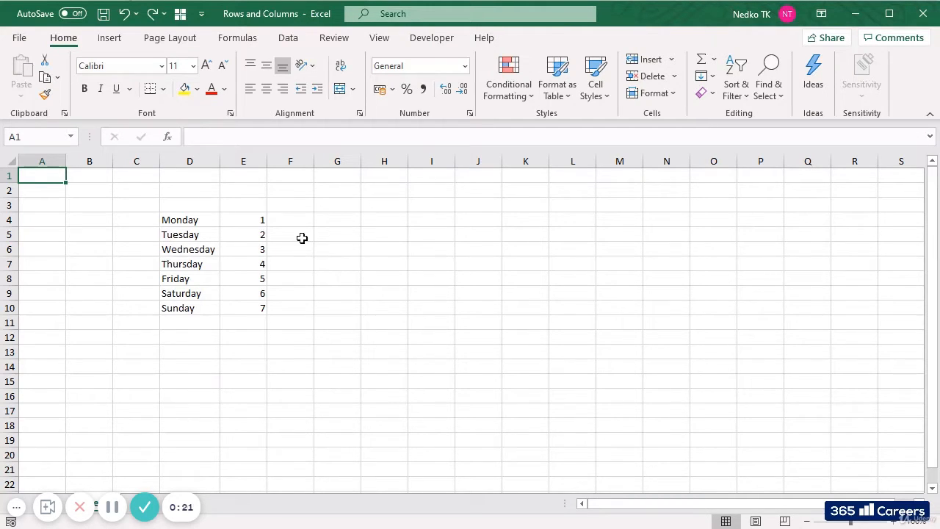
Practise selecting the entire column E and the entire row 4, two times each
left_click(250, 161)
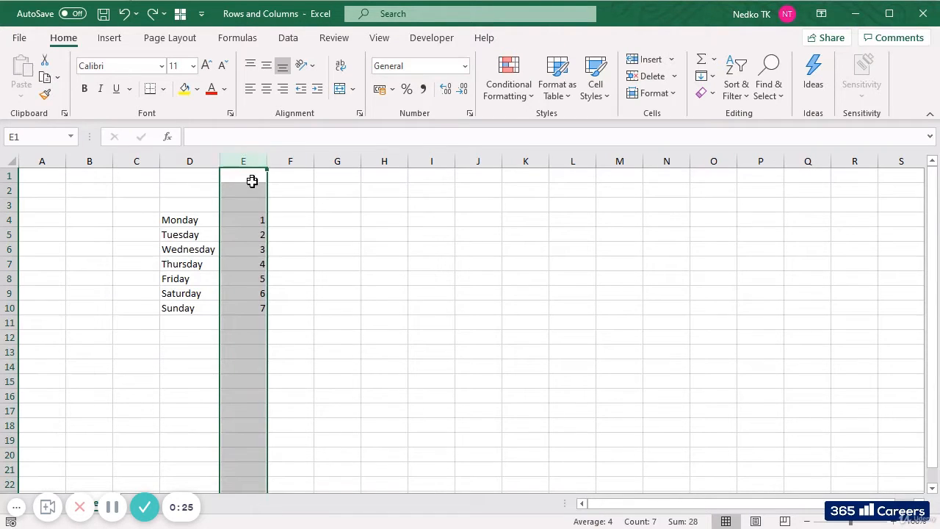
left_click(6, 220)
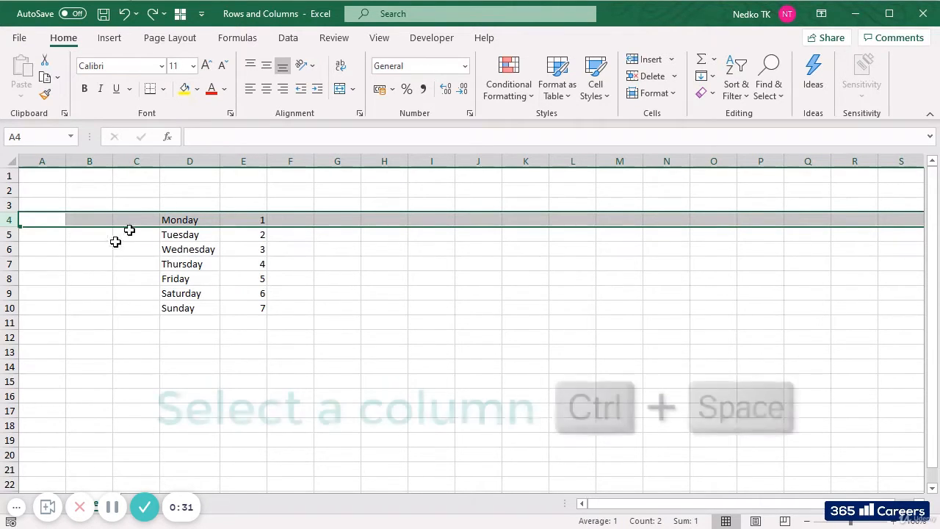
left_click(252, 200)
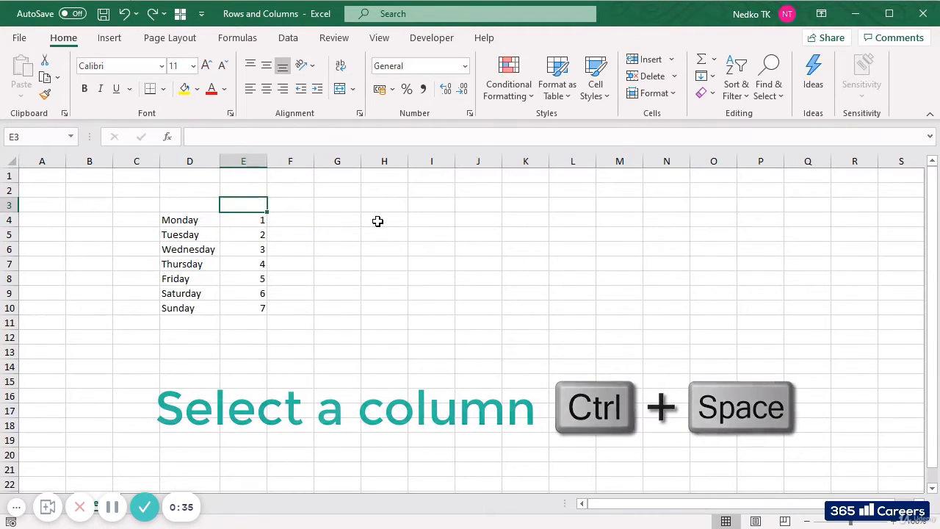
key("ctrl+space")
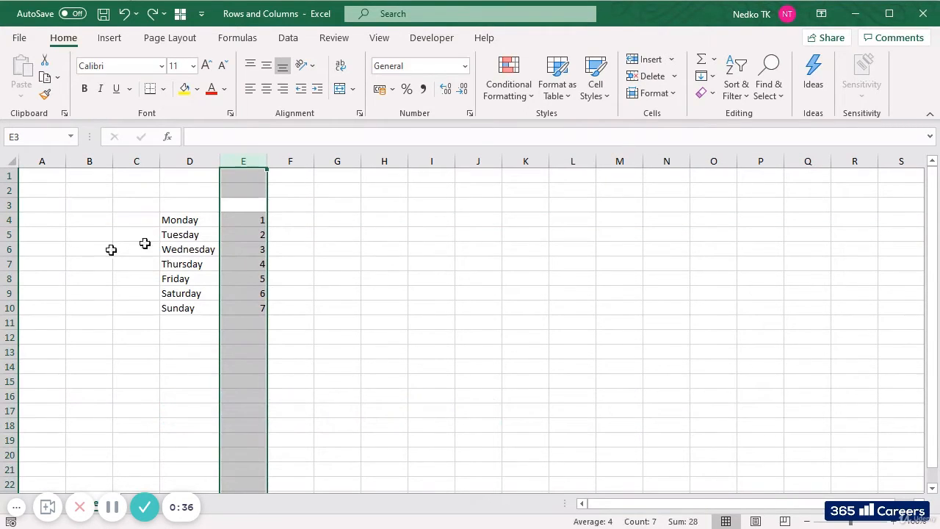
left_click(40, 218)
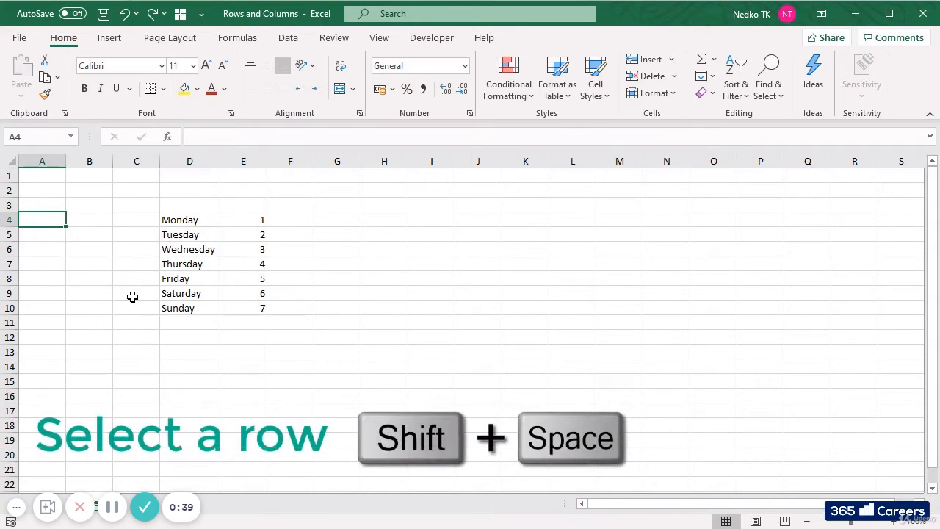
key("shift+space")
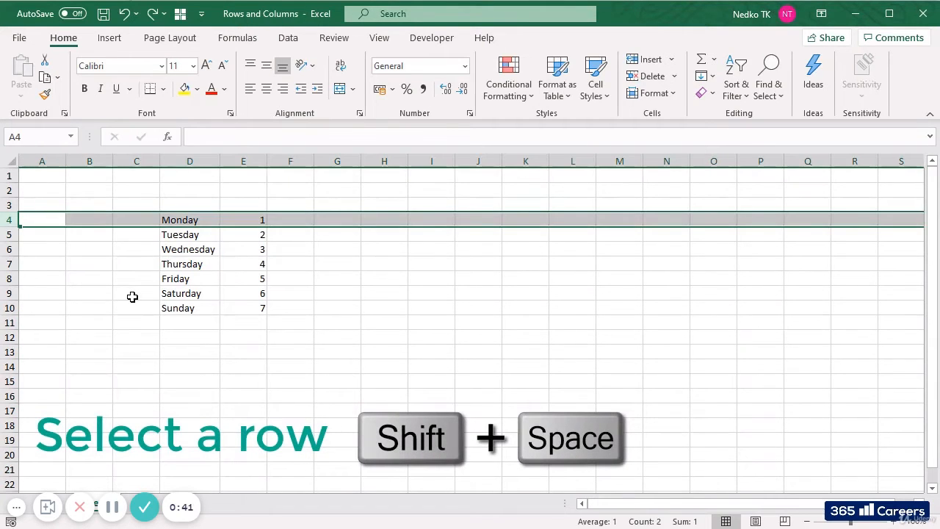
Select the entire column E and widen it slightly, to a width of about 8.86
left_click(240, 206)
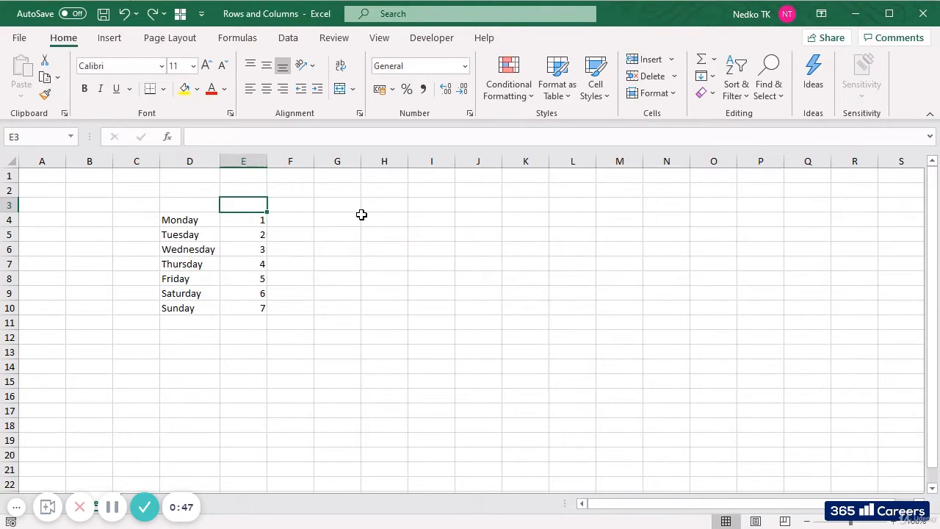
key("ctrl+space")
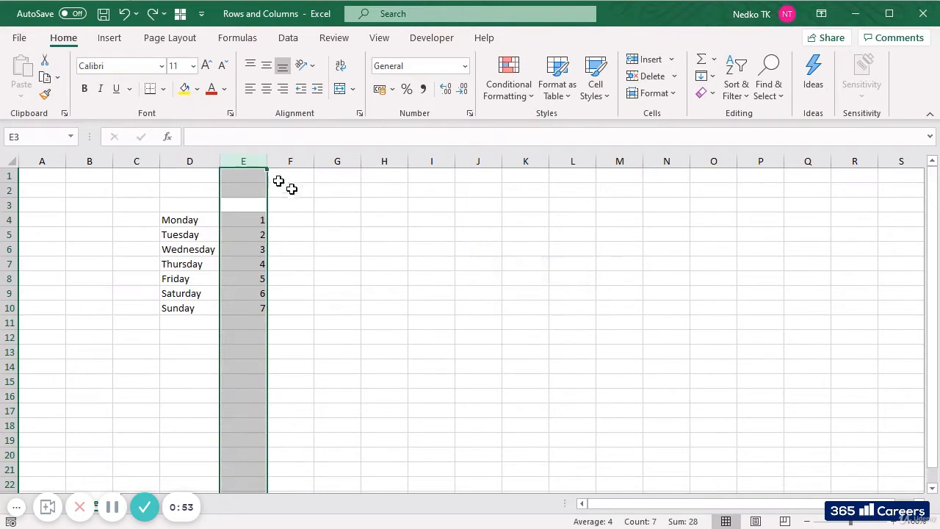
mouse_move(267, 161)
left_mouse_down()
mouse_move(293, 161)
mouse_move(269, 161)
left_mouse_up()
Insert an empty column between the weekday names and their numbers, and delete that new column again
right_click(248, 161)
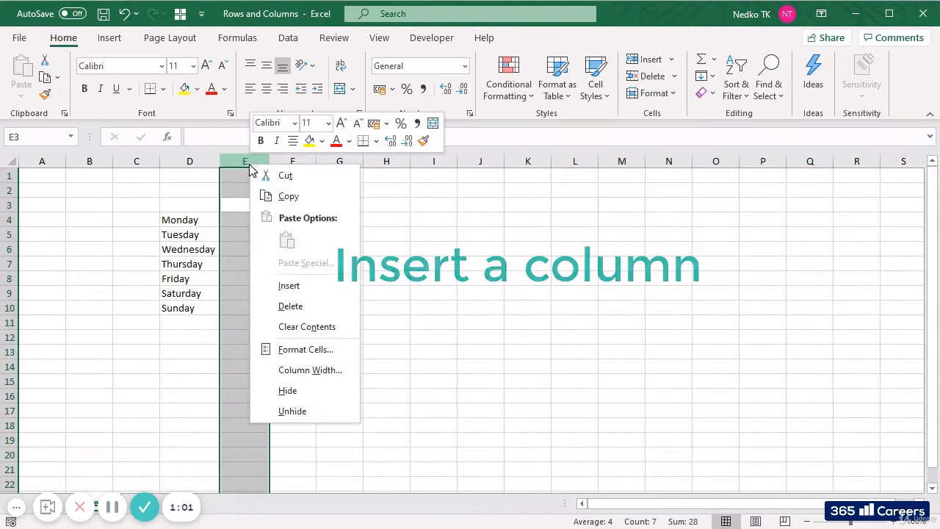
left_click(291, 285)
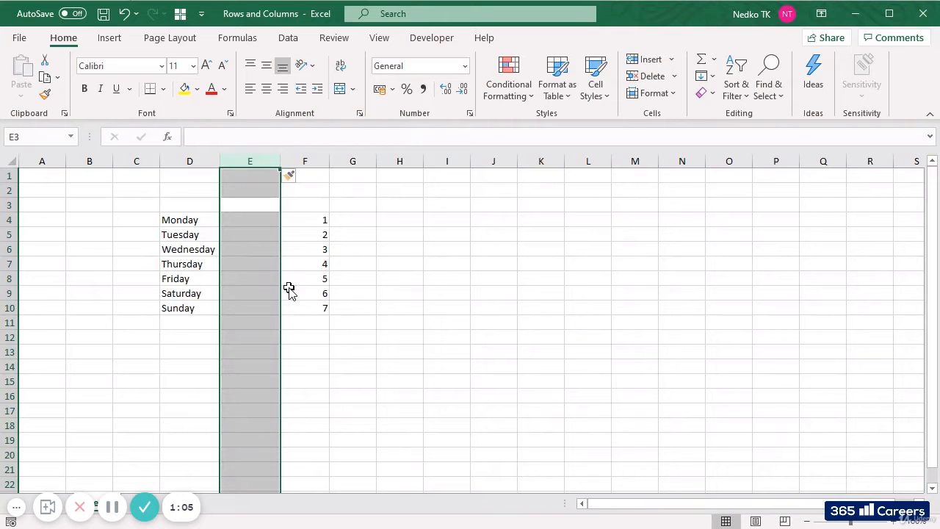
right_click(252, 161)
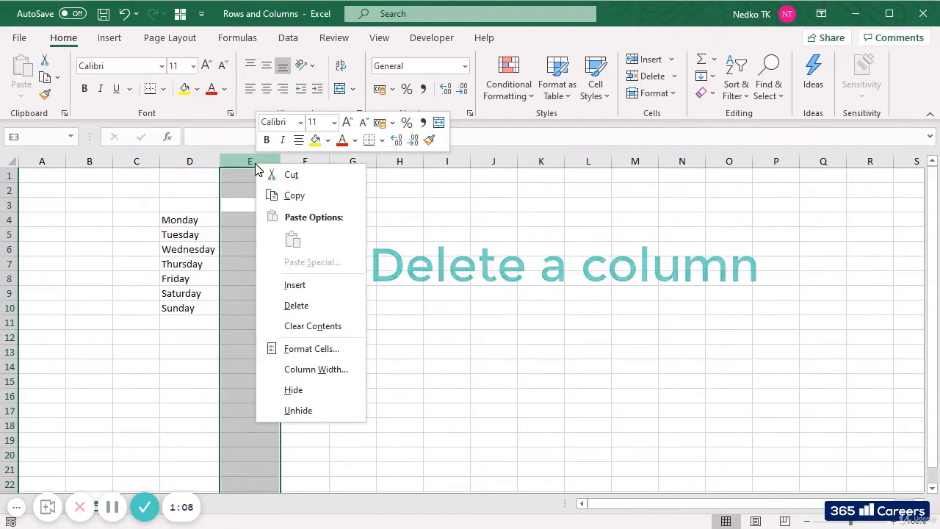
left_click(300, 313)
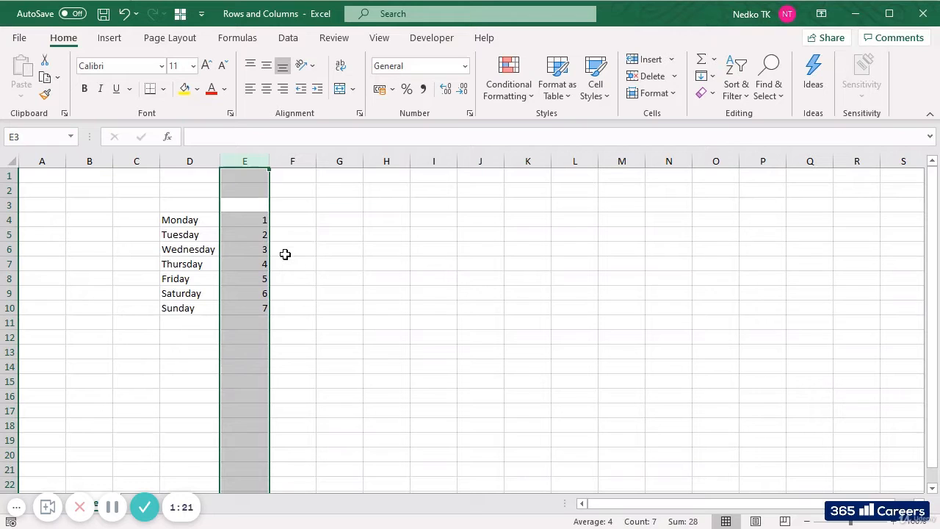
Make column E slightly wider by entering an exact column width
right_click(243, 161)
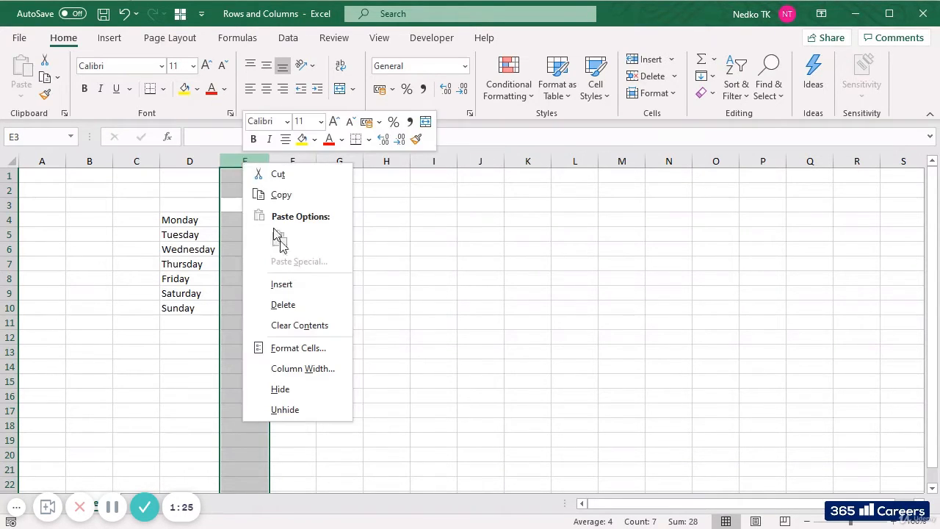
left_click(317, 374)
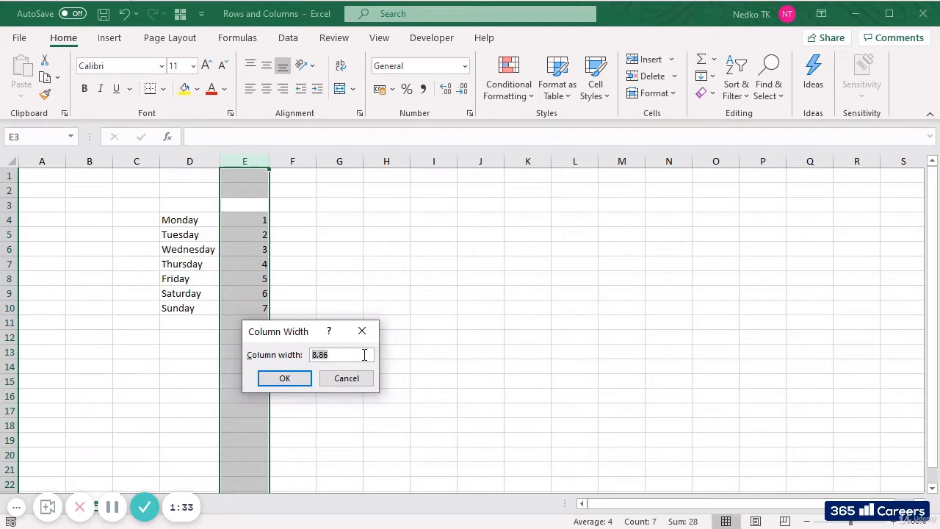
type("10")
key("Return")
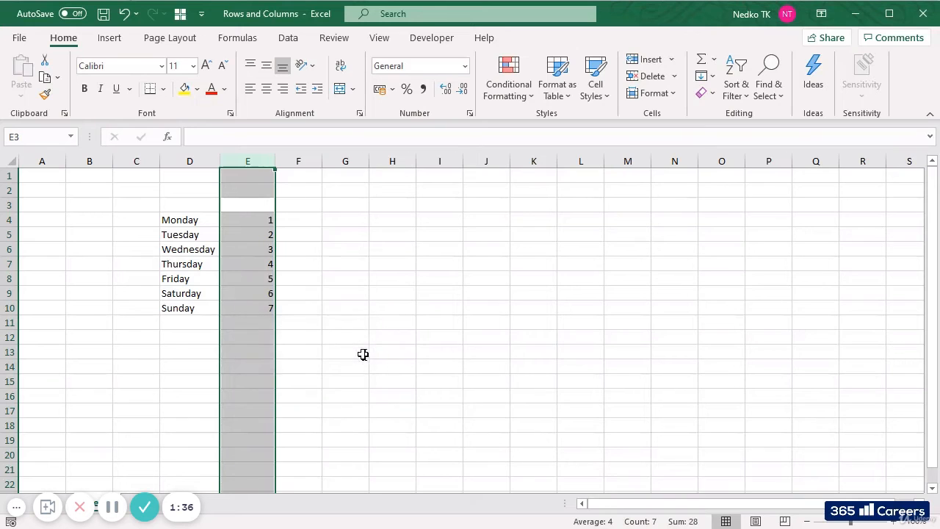
Select the entire row 4, change its exact row height value and deselect the row
left_click(6, 220)
right_click(6, 221)
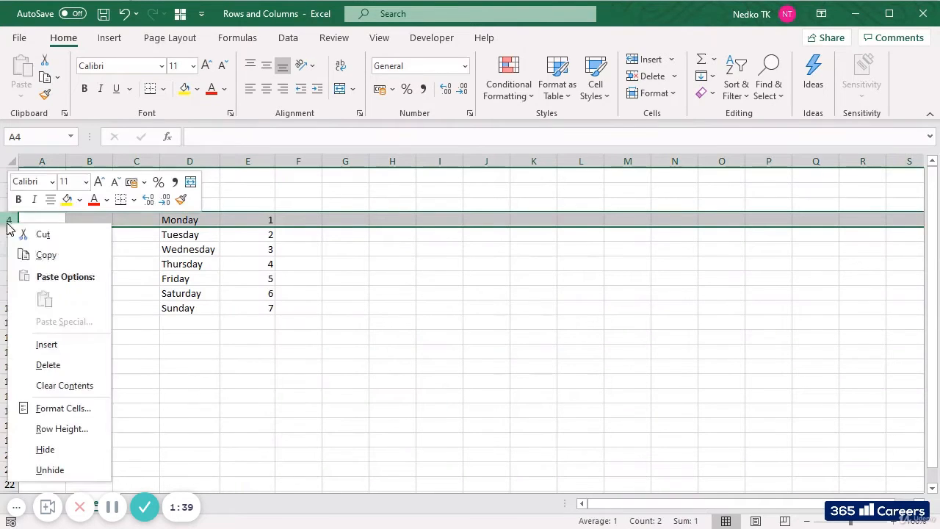
left_click(62, 429)
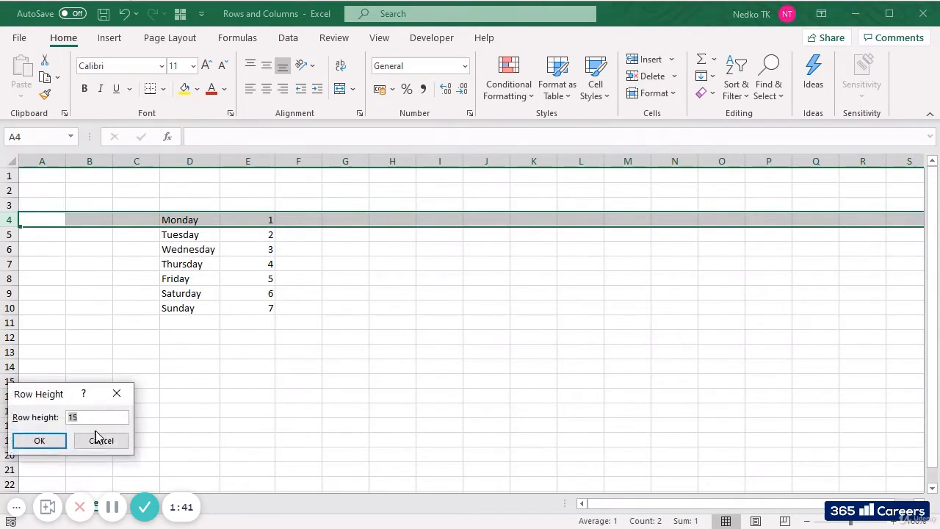
key("BackSpace")
key("Return")
left_click(169, 412)
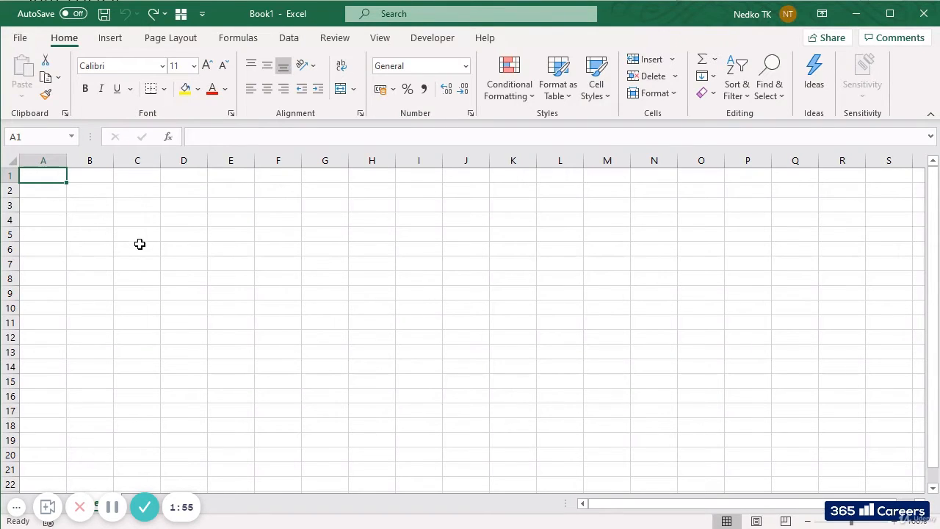
Select the single cells C6, D8 and D6 one after another in the empty Book1 sheet
left_click(140, 247)
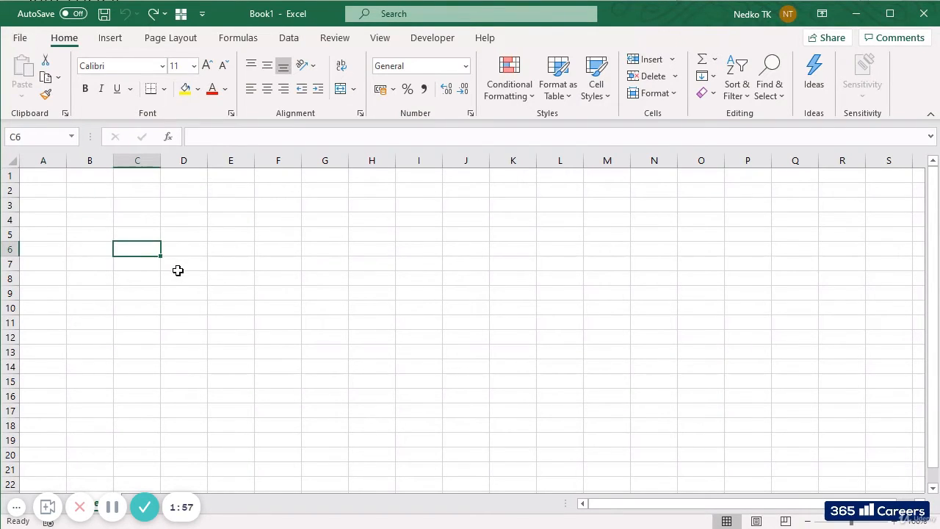
left_click(187, 279)
left_click(176, 250)
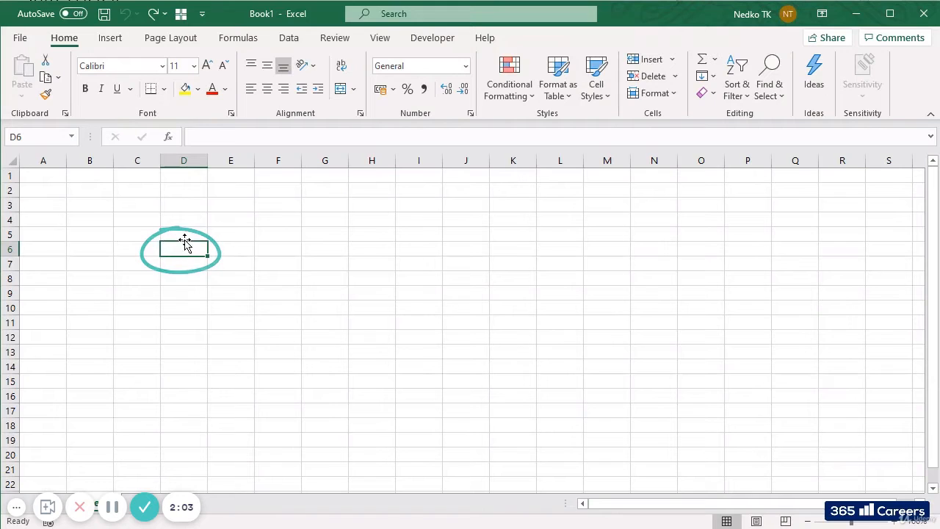
Enter the weekday names Monday, Tuesday and Wednesday in cells D4 to D6
left_click(184, 219)
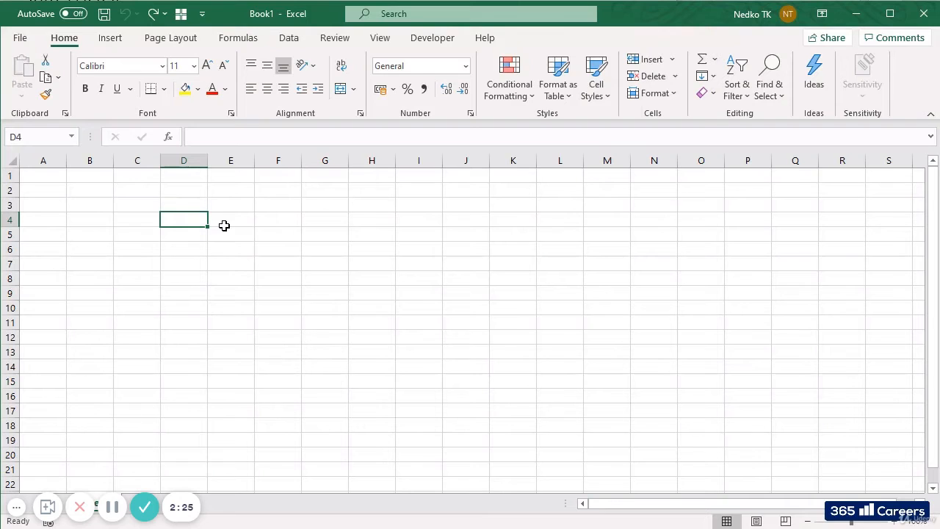
type("Monday")
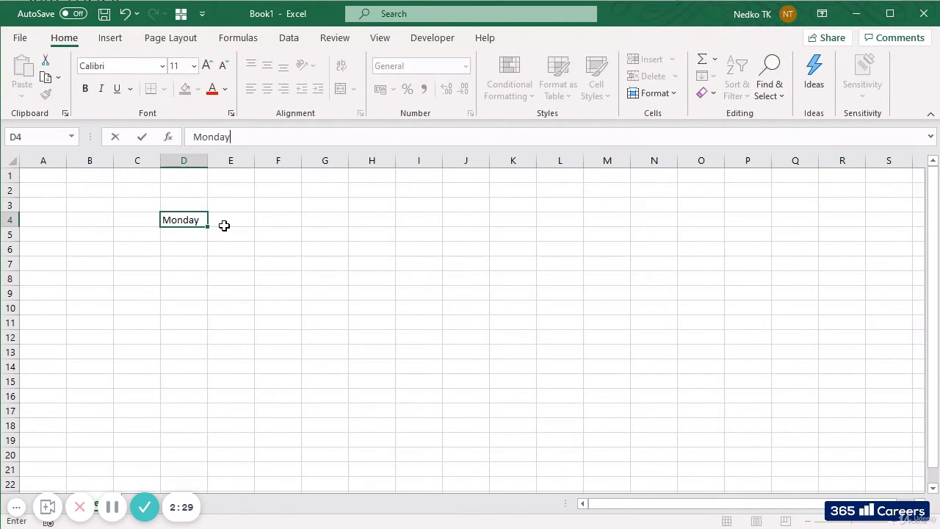
key("Return")
type("Tues")
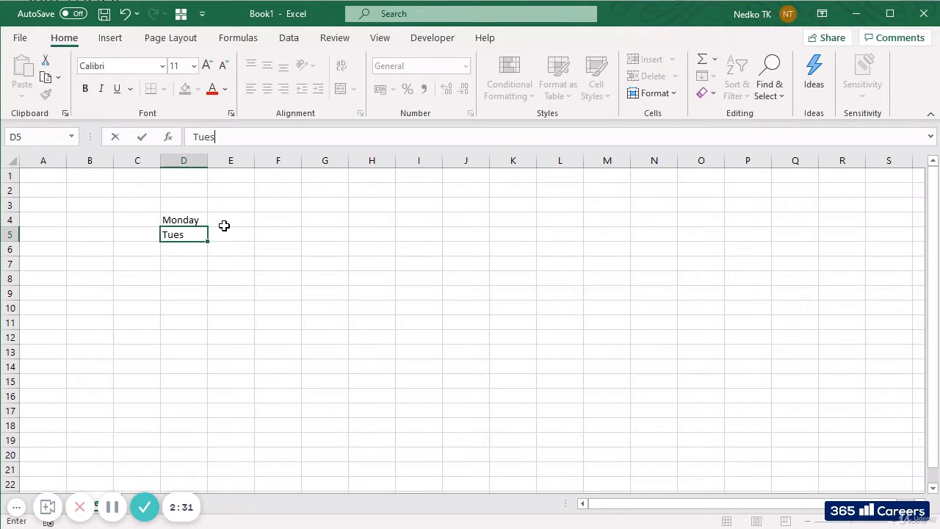
type("day")
key("Return")
type("Wedne")
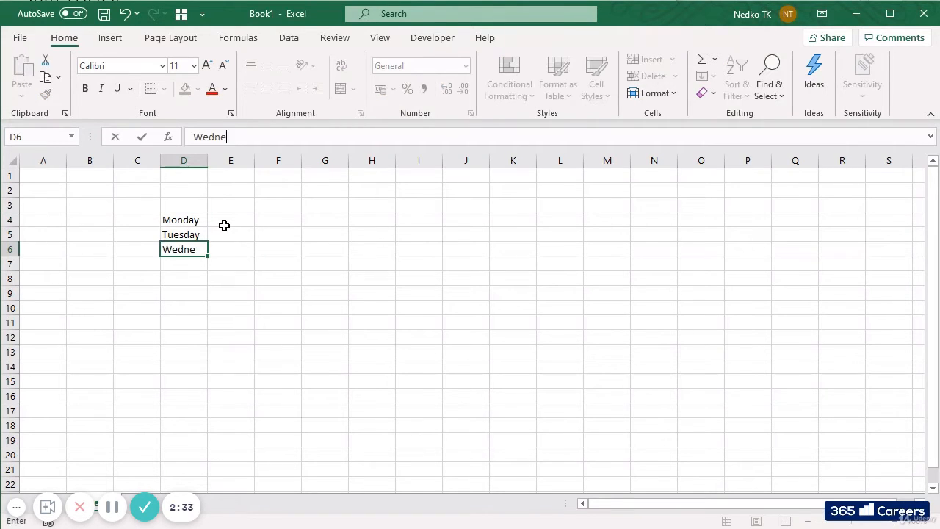
type("sday")
key("Return")
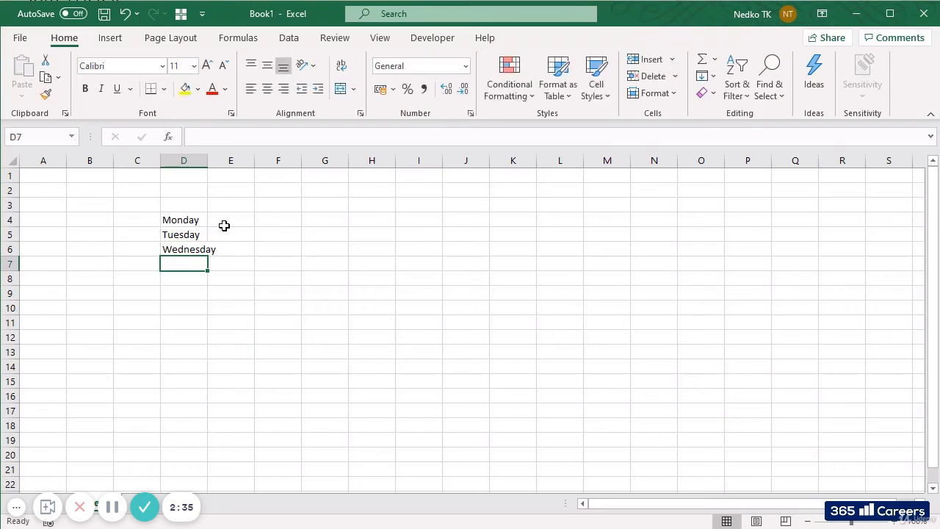
Continue the weekday list with Thursday, Friday, Saturday and Sunday in cells D7 to D10
type("Thursday")
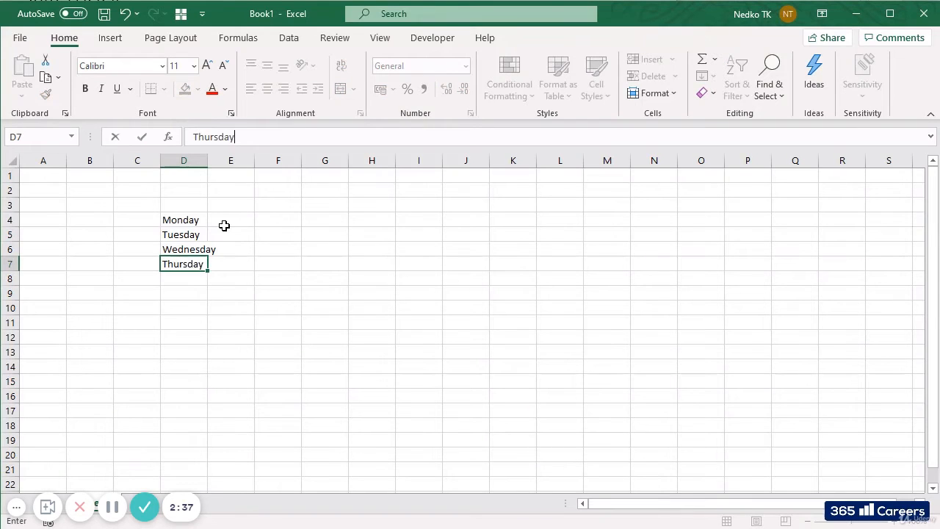
key("Return")
type("Friday")
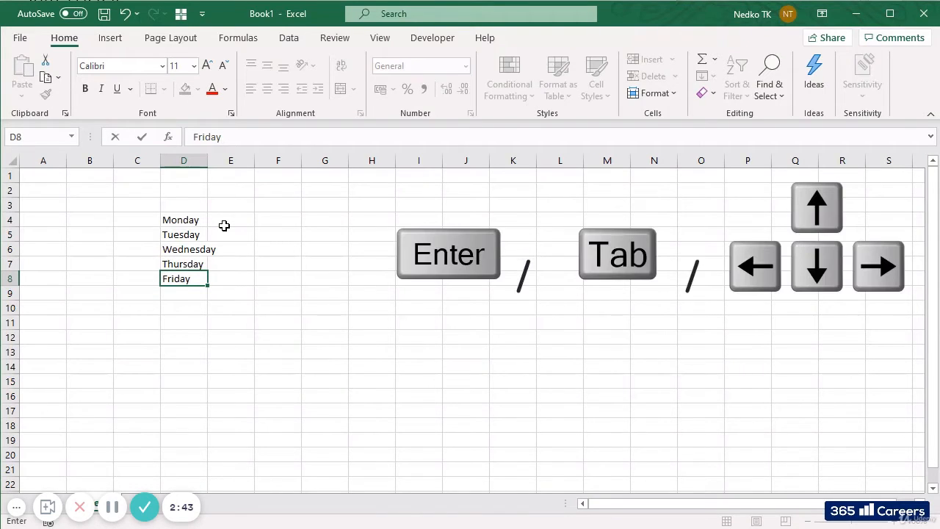
key("Return")
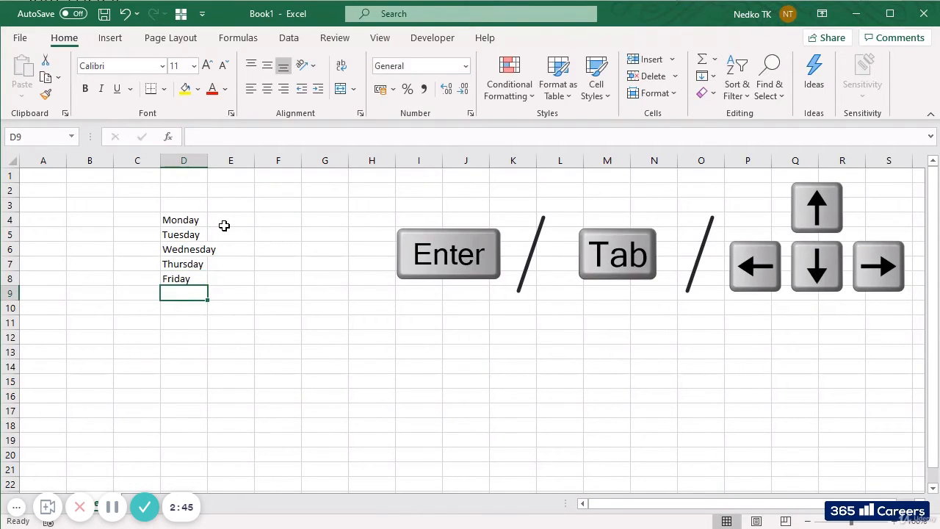
type("Saturda")
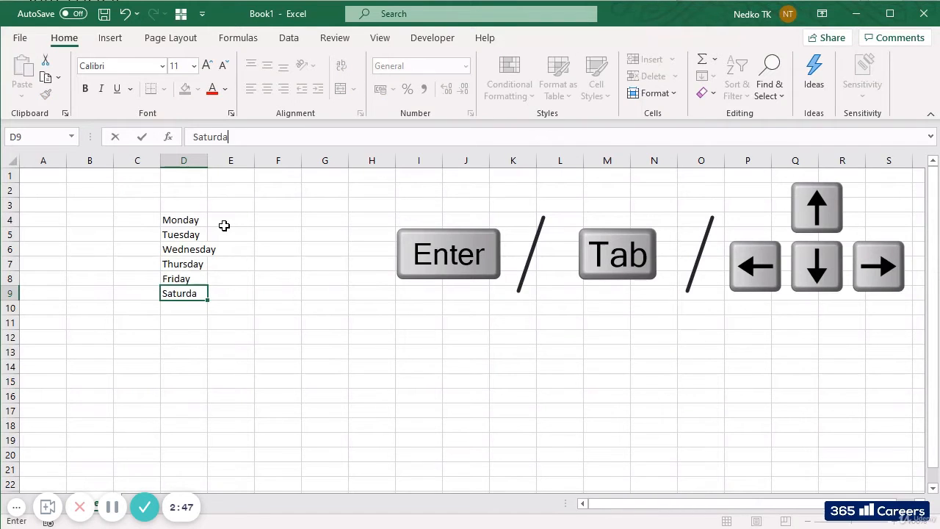
type("y")
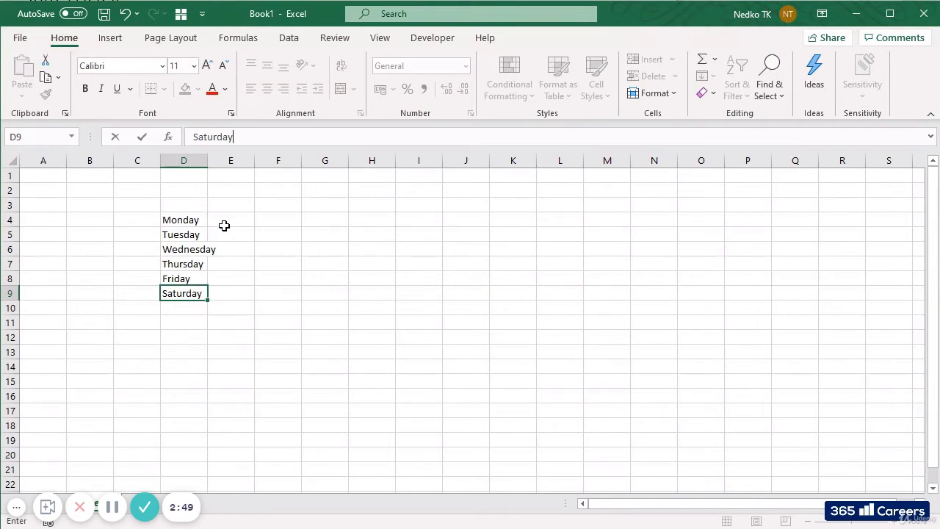
key("Return")
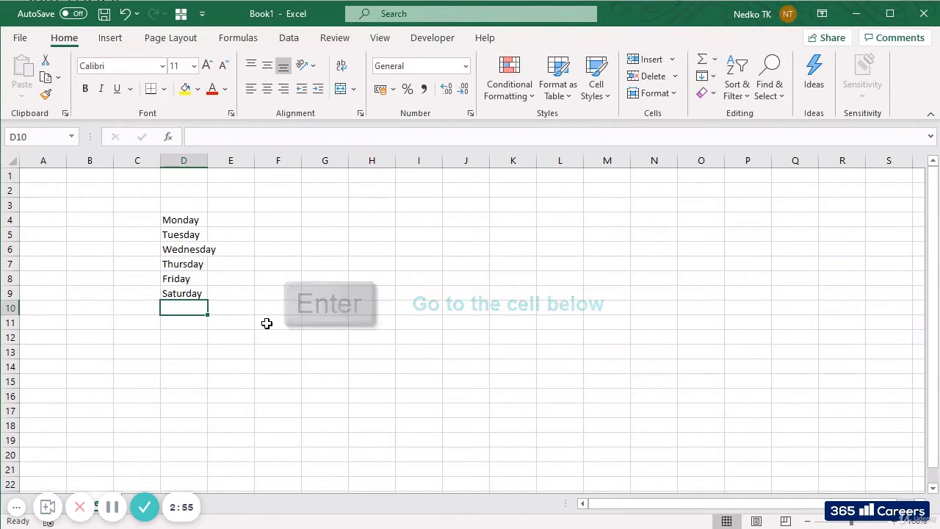
type("Sunday")
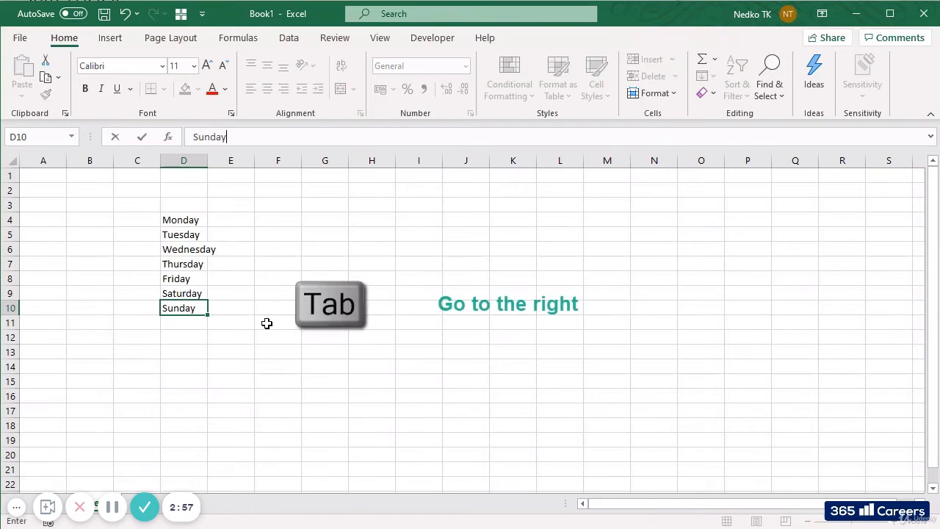
key("Tab")
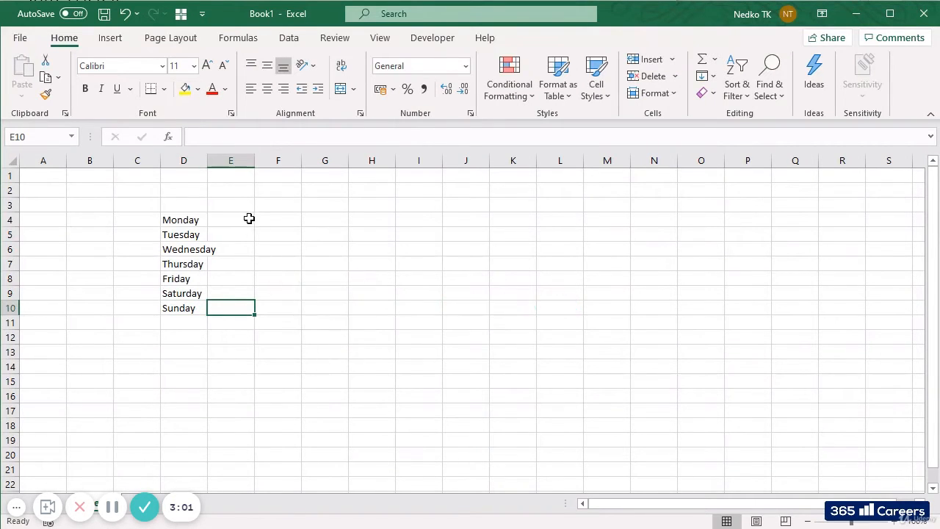
Enter the numbers 1, 2 and 3 in cells E4 to E6, beside Monday to Wednesday
left_click(247, 219)
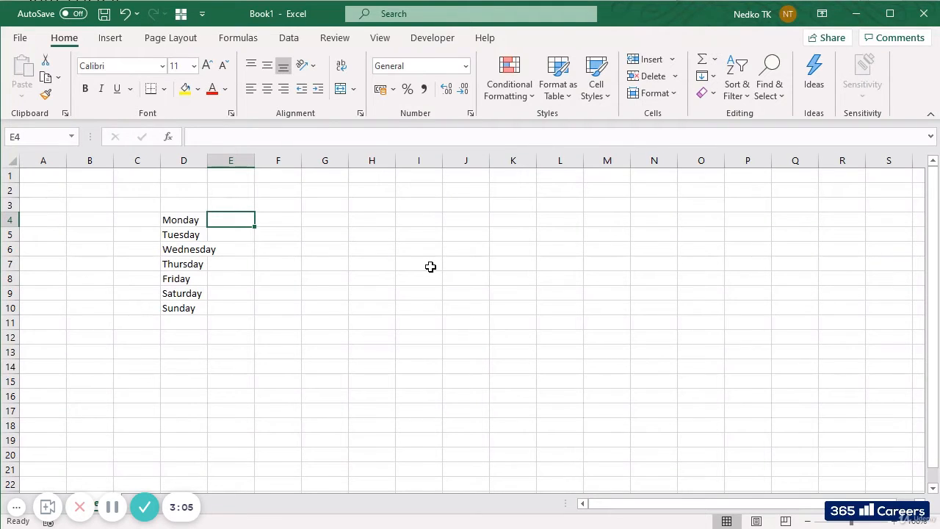
type("1")
key("Return")
type("2")
key("Return")
type("3")
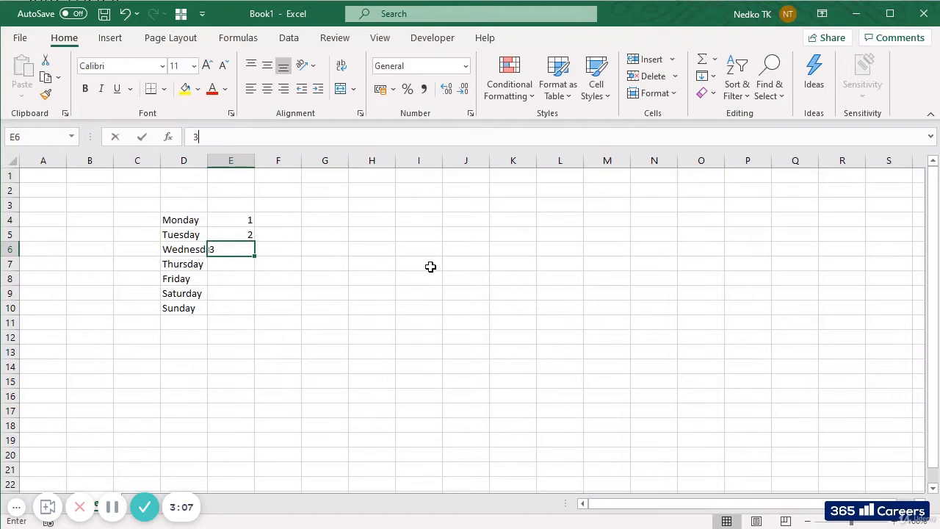
key("Return")
Continue the numbering with 4, 5, 6 and 7 in cells E7 to E10 and select cell E10
type("4")
key("Return")
type("5")
key("Return")
type("6")
key("Return")
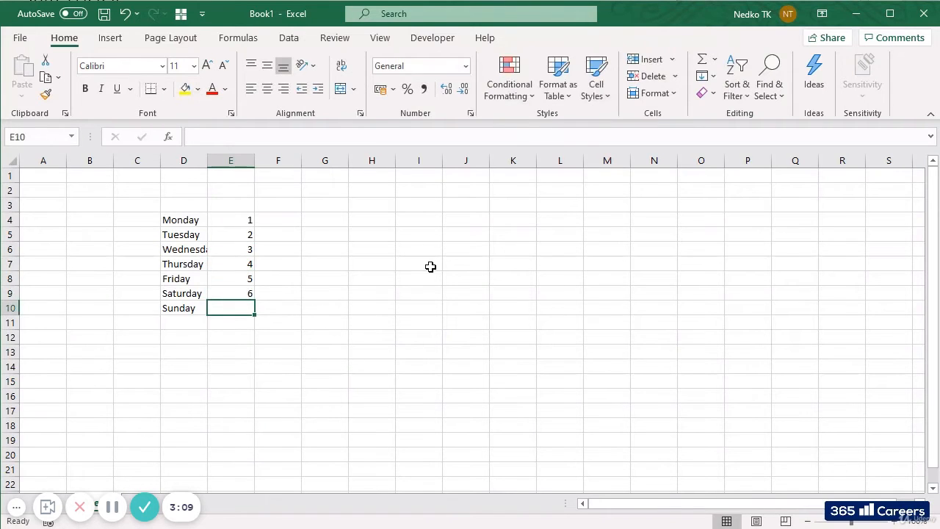
type("7")
key("Return")
key("Up")
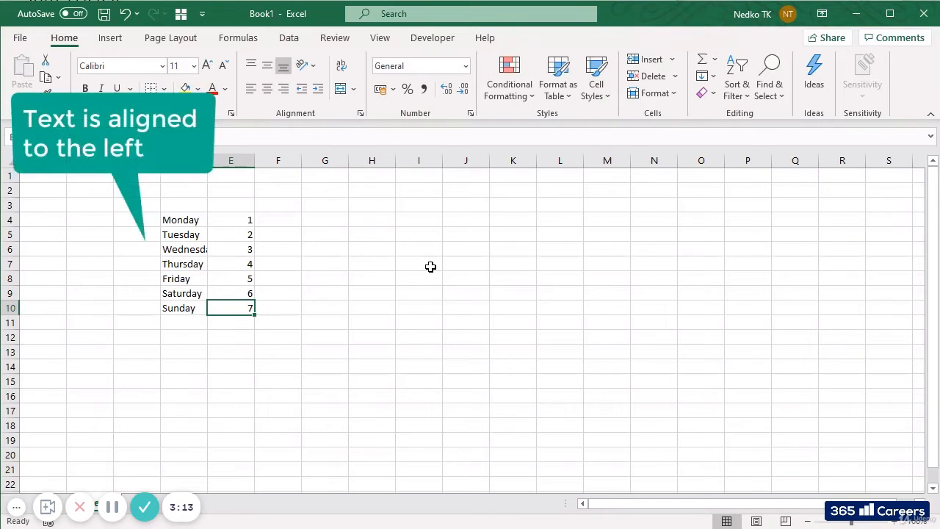
Compare the default alignment of the weekday names in column D with that of the numbers in column E
key("Left")
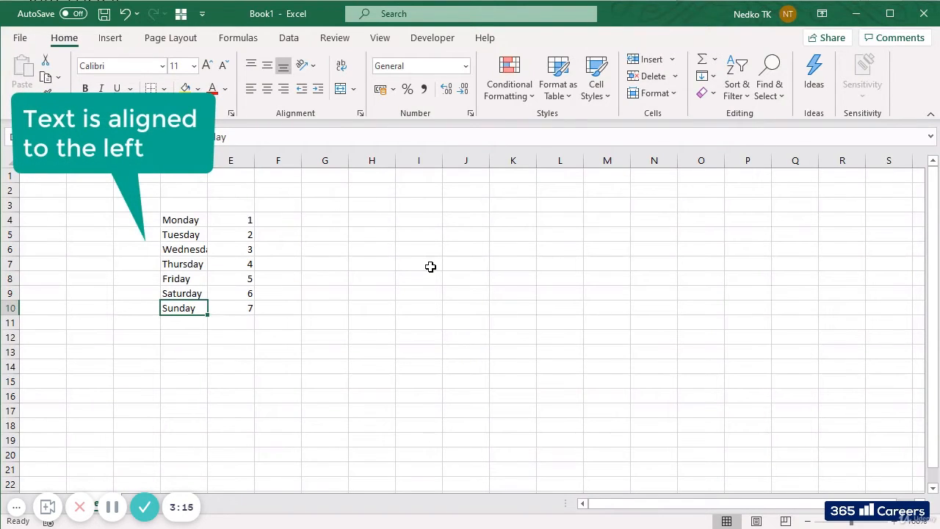
key("Right")
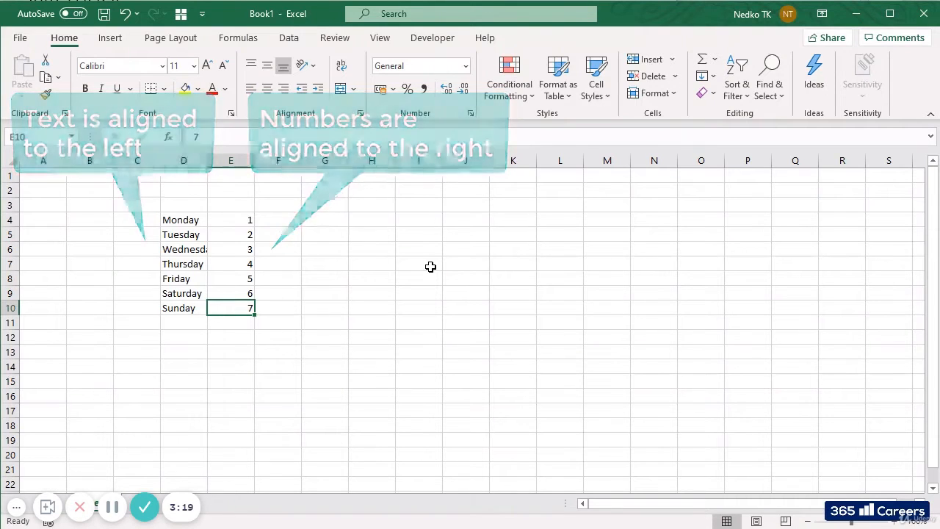
key("Left")
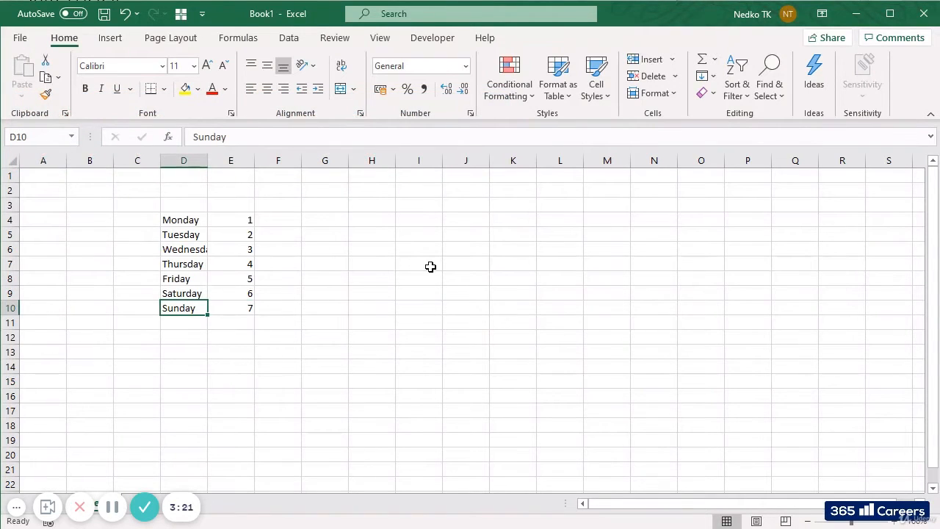
key("Up")
key("Up")
key("Up")
key("Up")
key("Up")
key("Up")
key("Right")
key("Down")
key("Down")
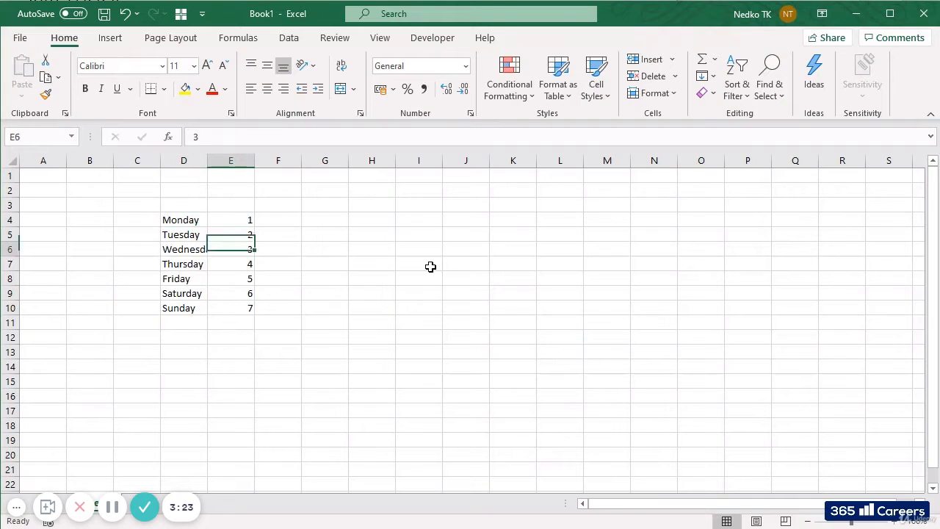
Start entering 8 in the empty cell E11 and cancel the entry, doing this twice
key("Down")
key("Down")
key("Down")
key("Down")
key("Down")
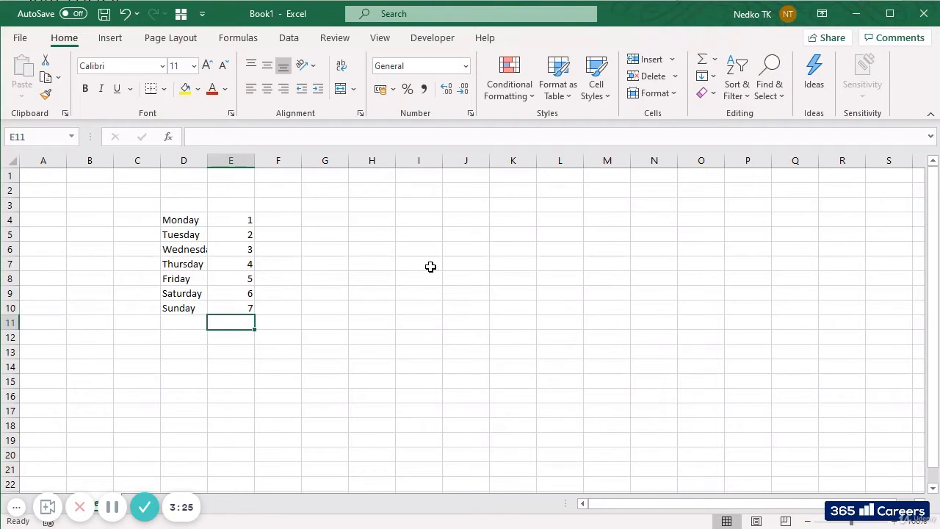
type("8")
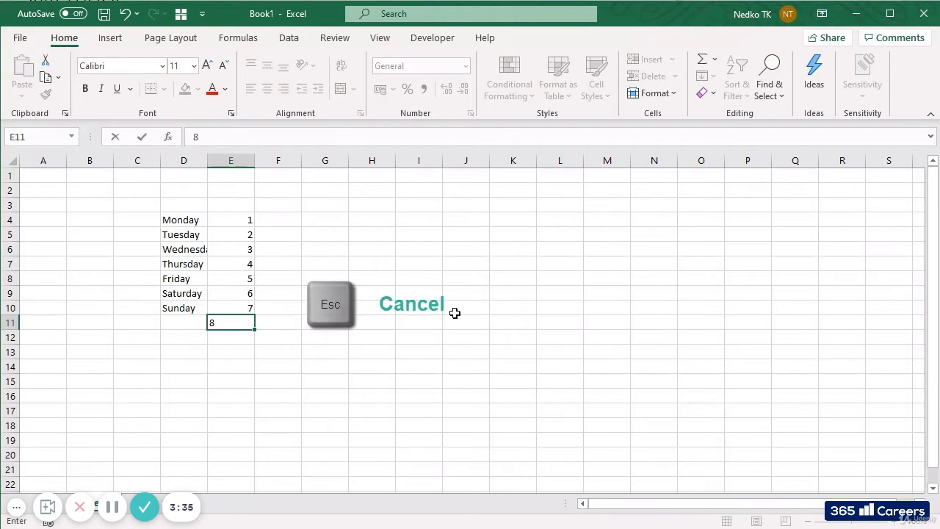
key("Escape")
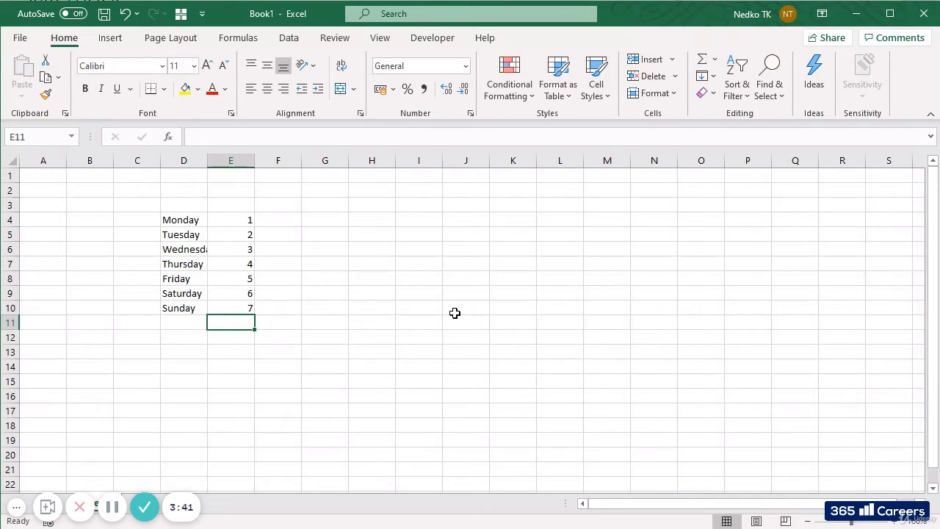
type("8")
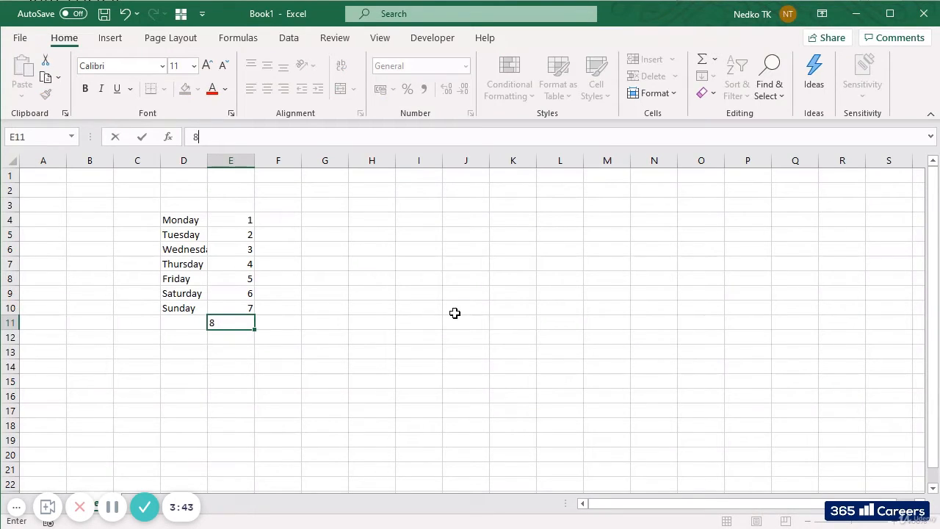
key("Escape")
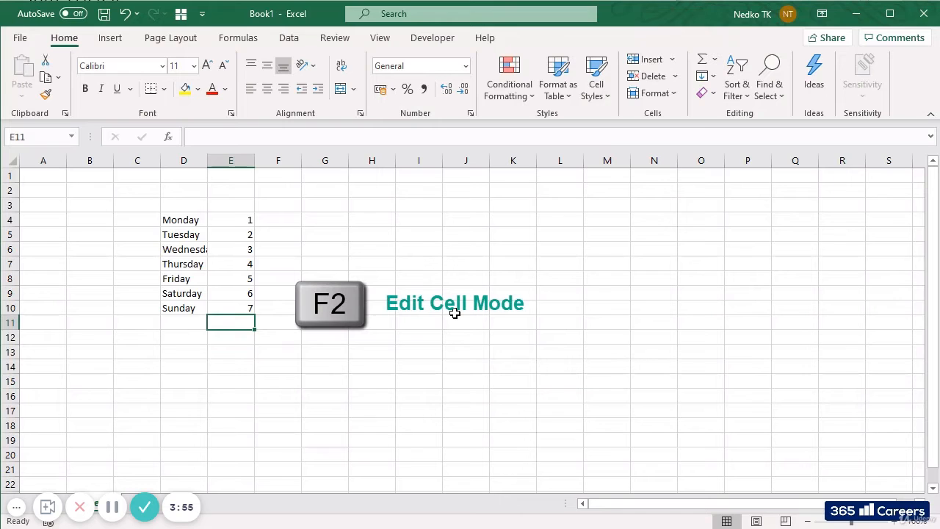
Open the Monday cell D4 for editing and leave it without changing its text
key("Left")
key("Up")
key("Up")
key("Up")
key("Up")
key("Up")
key("Up")
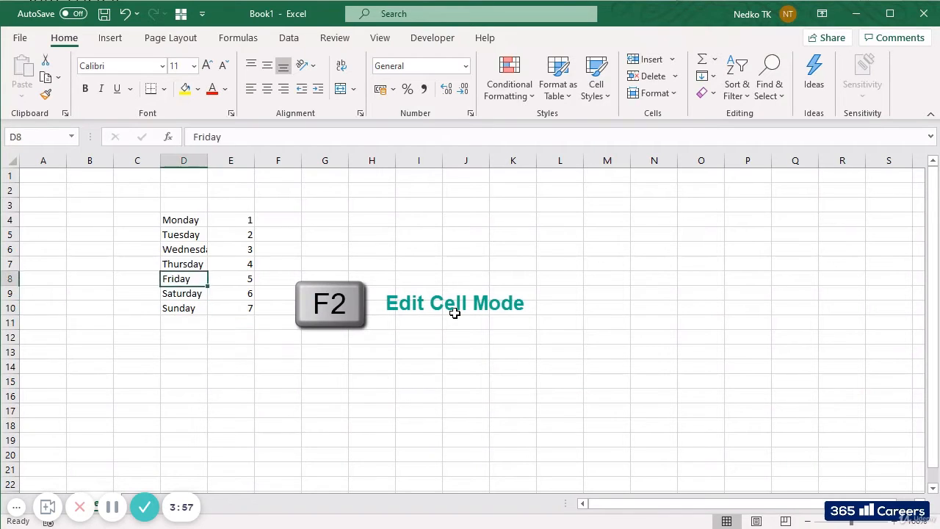
key("Up")
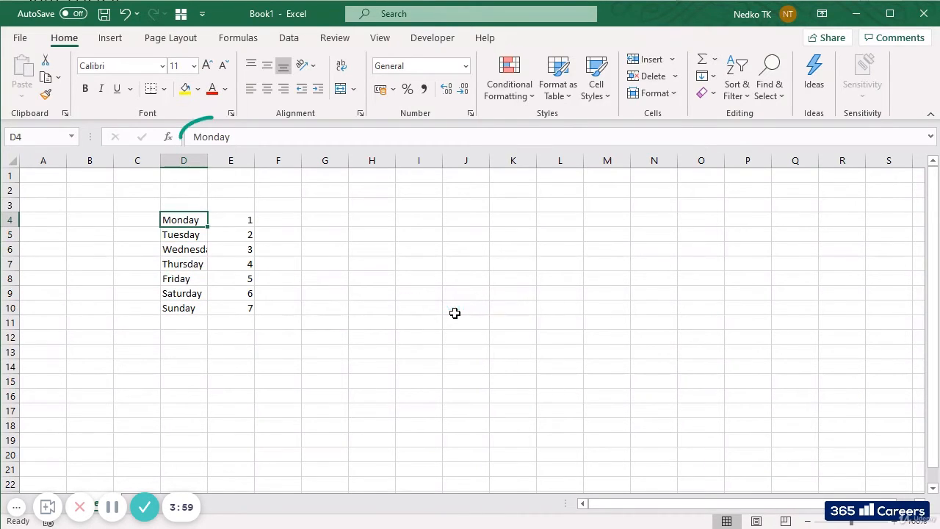
key("F2")
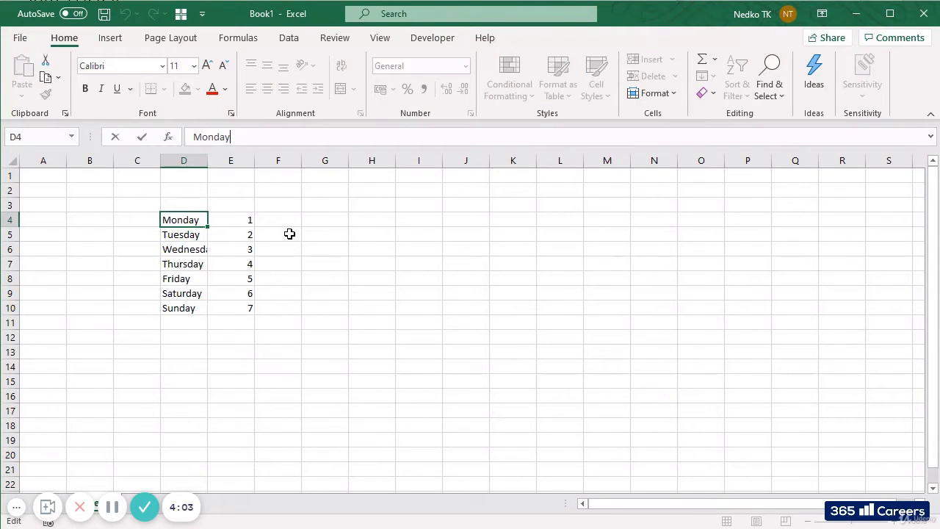
key("Escape")
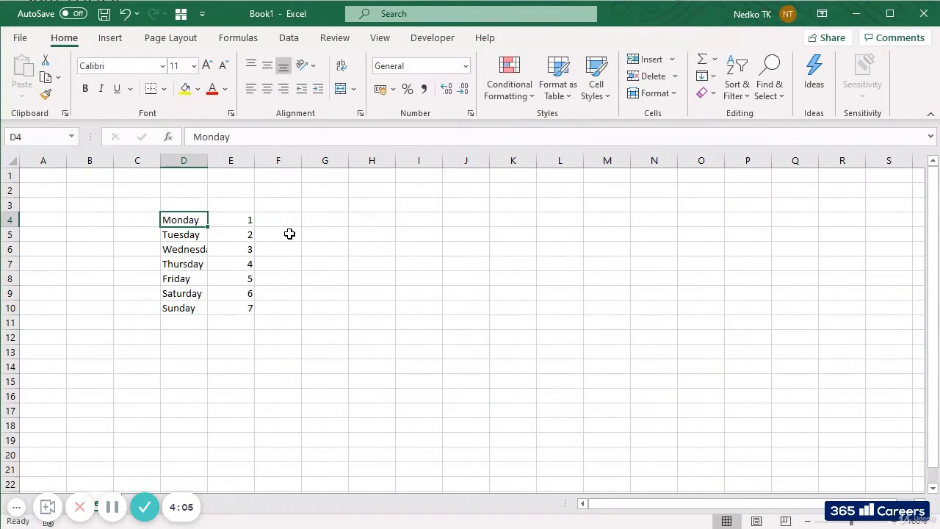
Edit the existing text in cell D4 to Mon and restore it to Monday
key("F2")
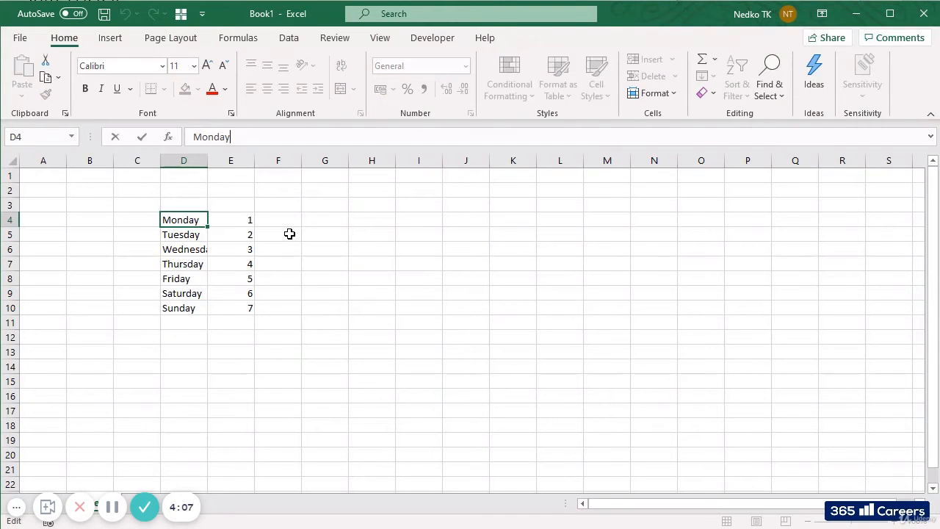
key("BackSpace")
key("Return")
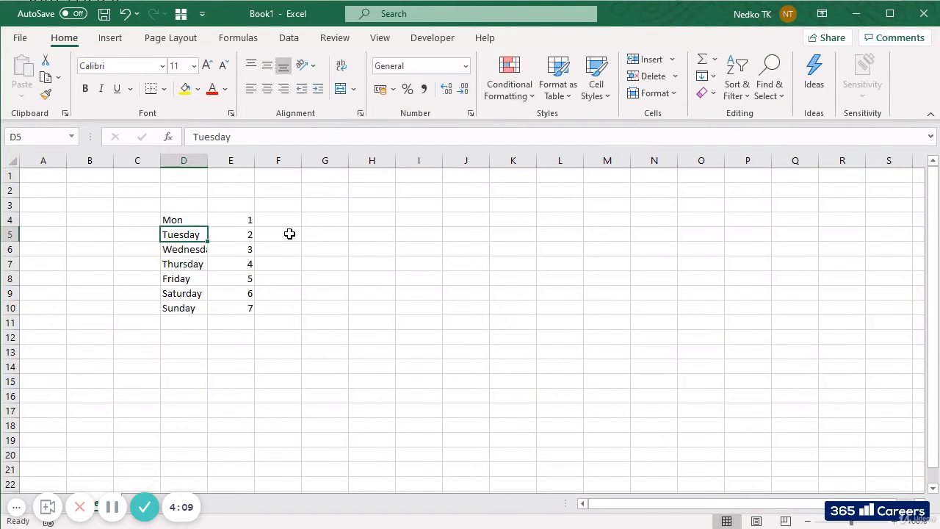
key("Up")
key("F2")
type("day")
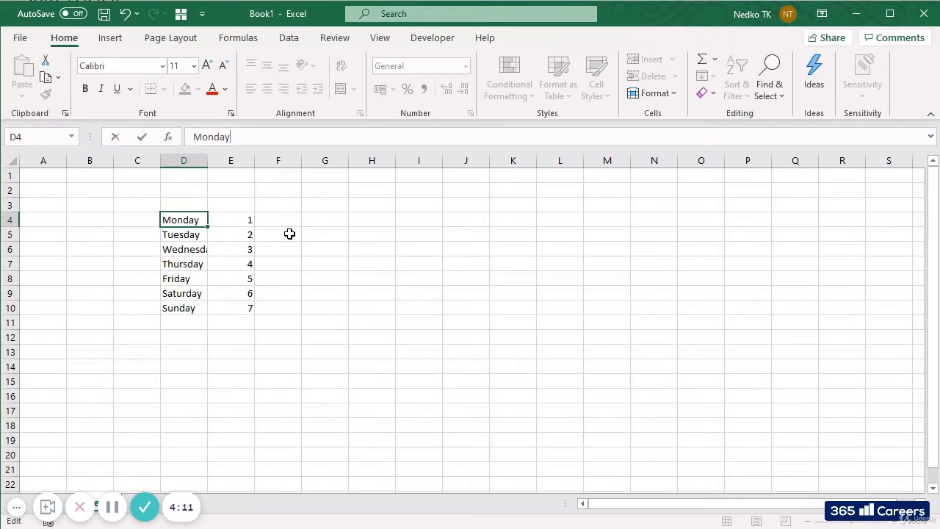
key("Return")
Delete the content of cell D10, which holds Sunday
key("Down")
key("Down")
key("Down")
key("Down")
key("Down")
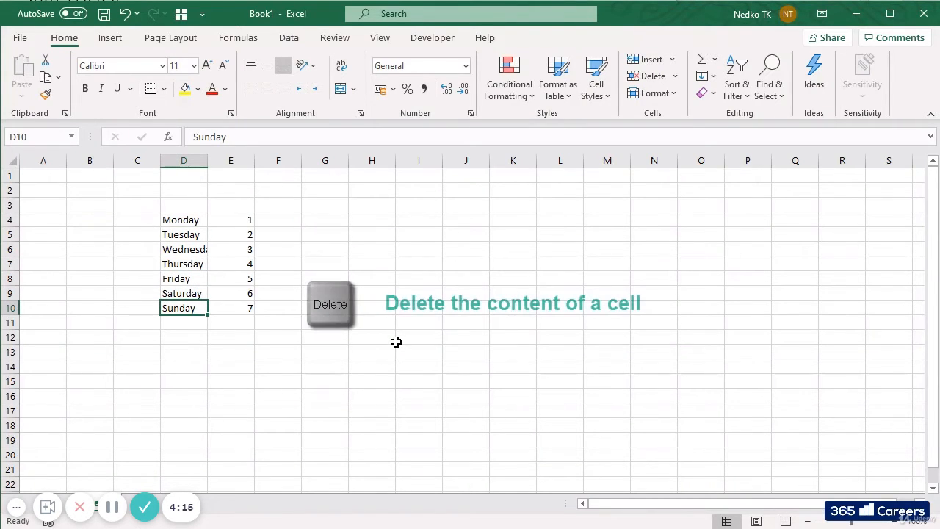
key("Delete")
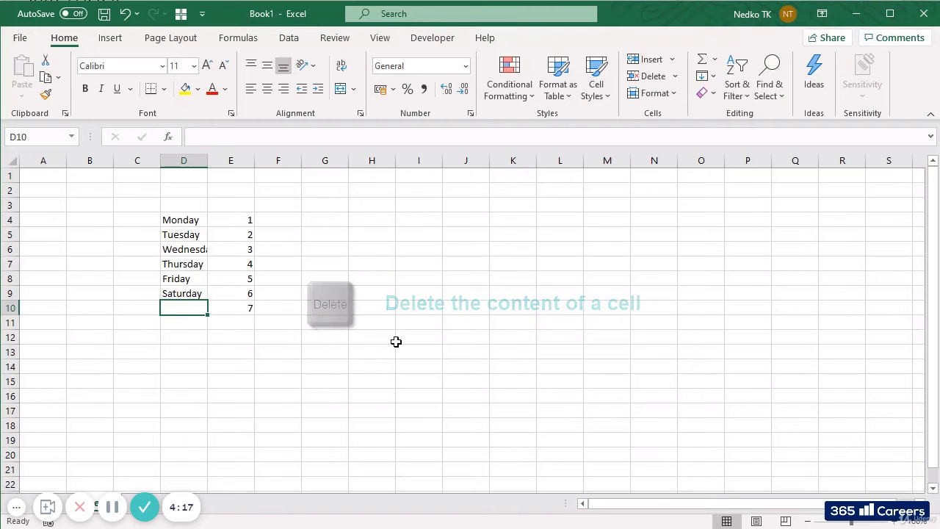
Clear all contents and formatting from the Saturday cell D9 with Clear All
key("Up")
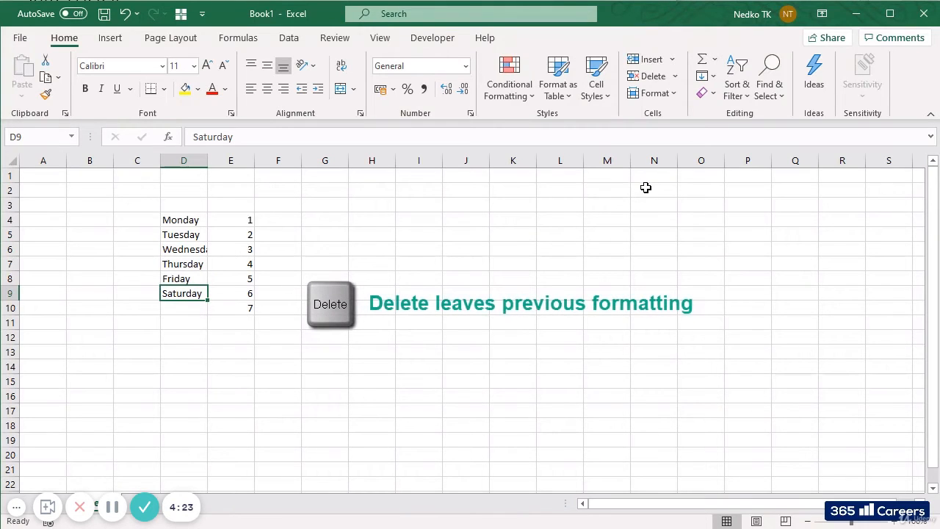
left_click(706, 93)
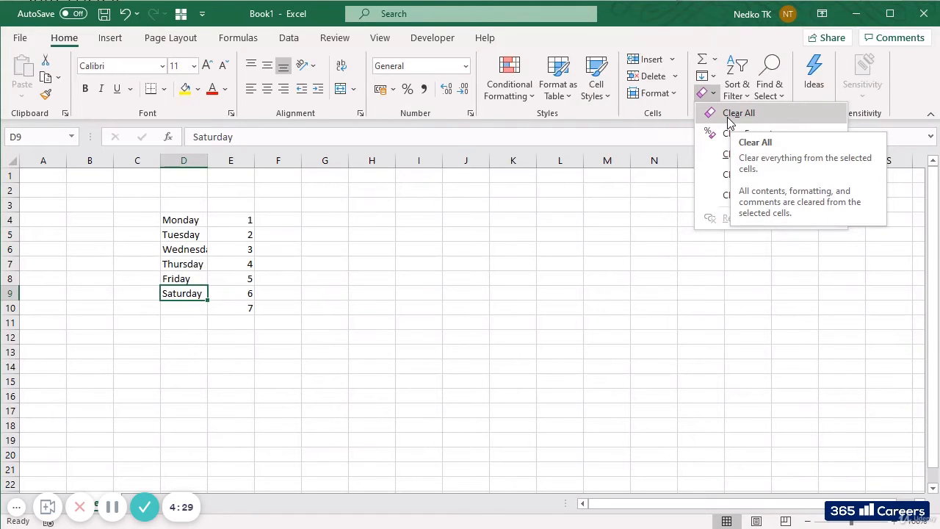
left_click(728, 117)
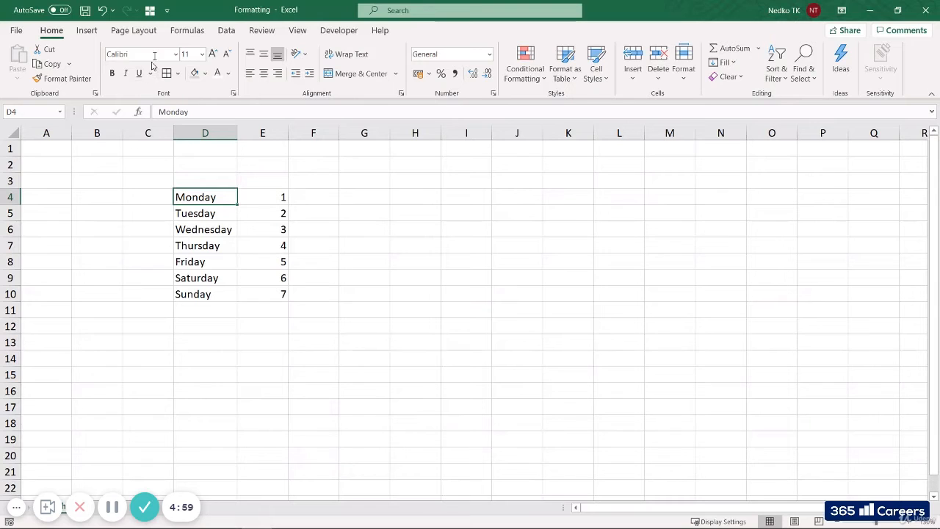
Open the Format Cells options for the Monday cell D4 in the Formatting workbook
right_click(202, 199)
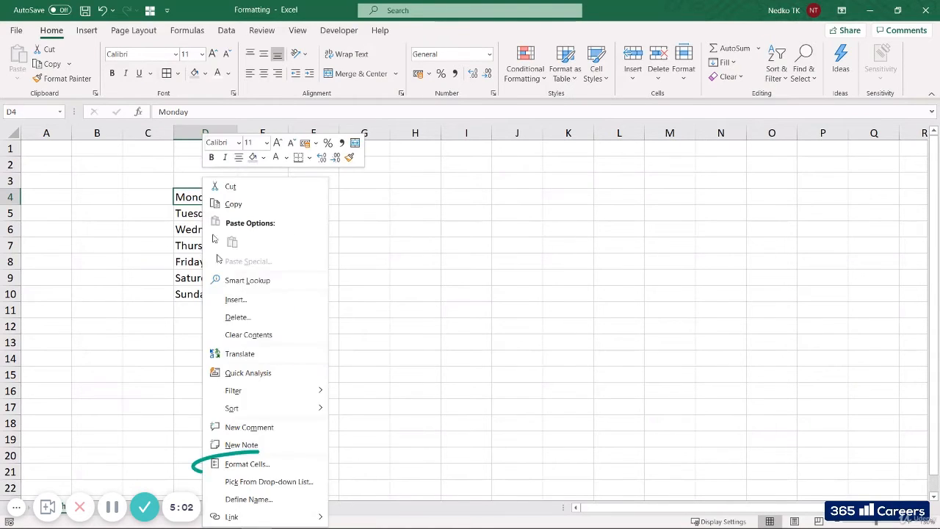
left_click(266, 470)
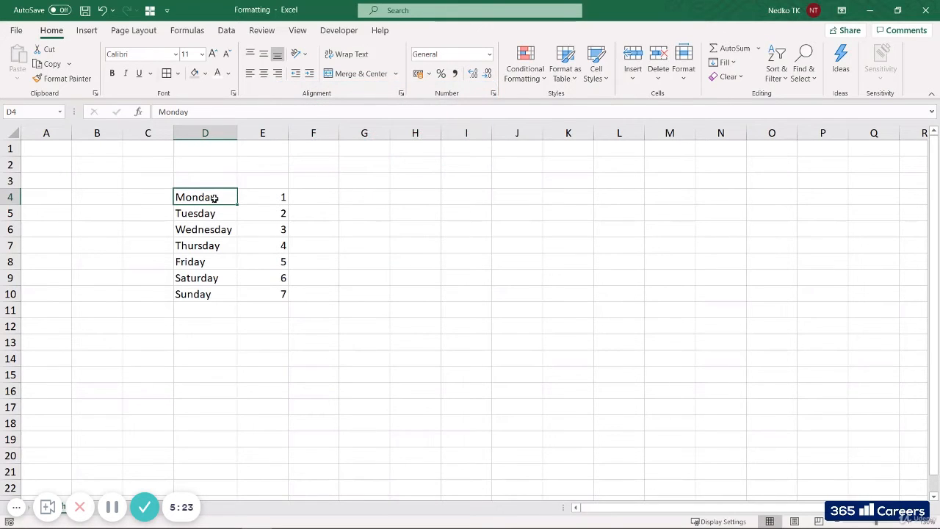
Set the font of the range D4:E10 to Arial size 12 and autofit the width of column D
left_click_drag(218, 196, 260, 290)
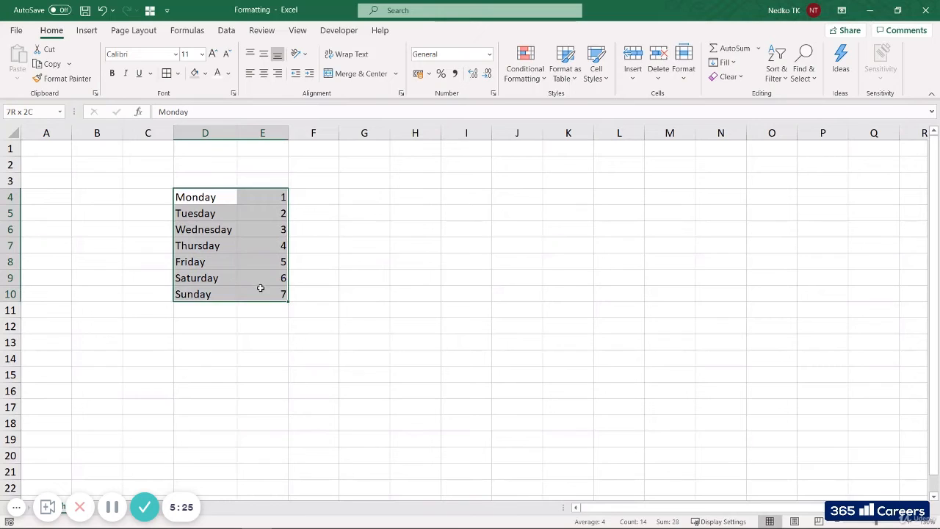
left_click(177, 55)
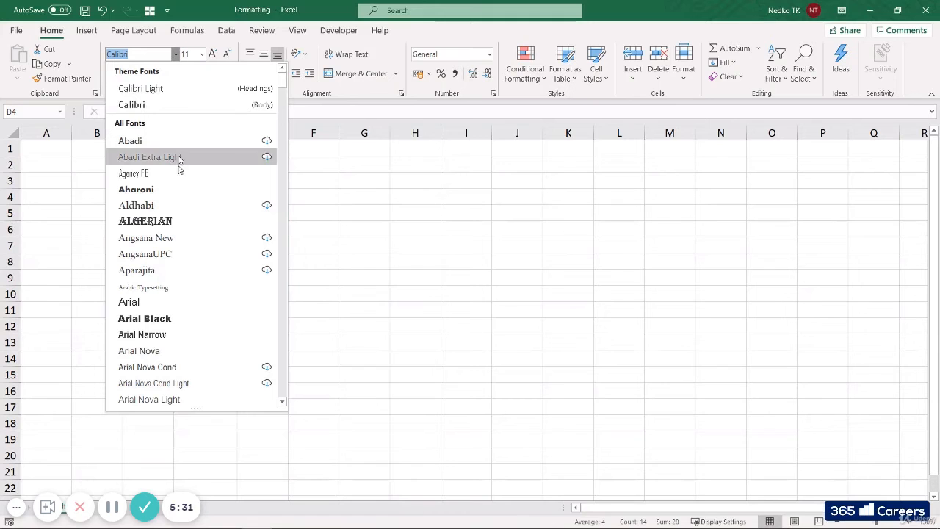
left_click(168, 302)
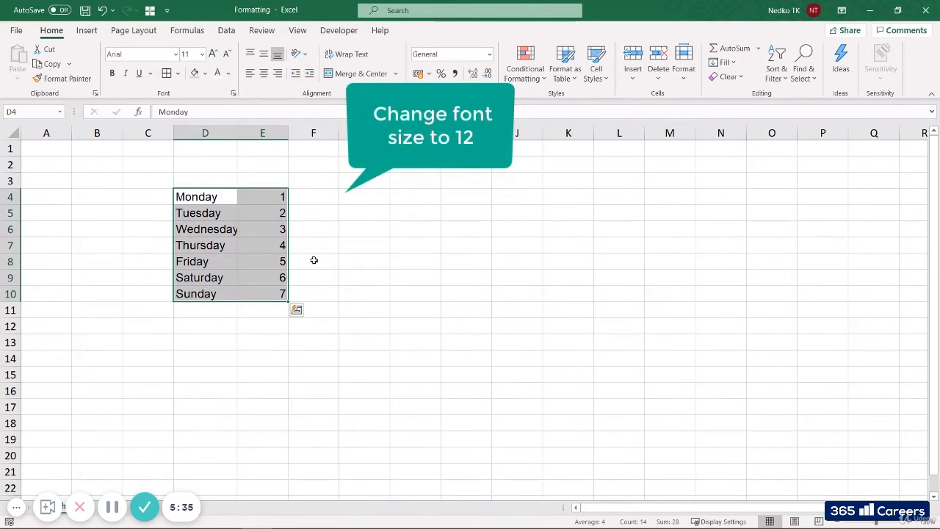
left_click(187, 54)
type("12")
key("Return")
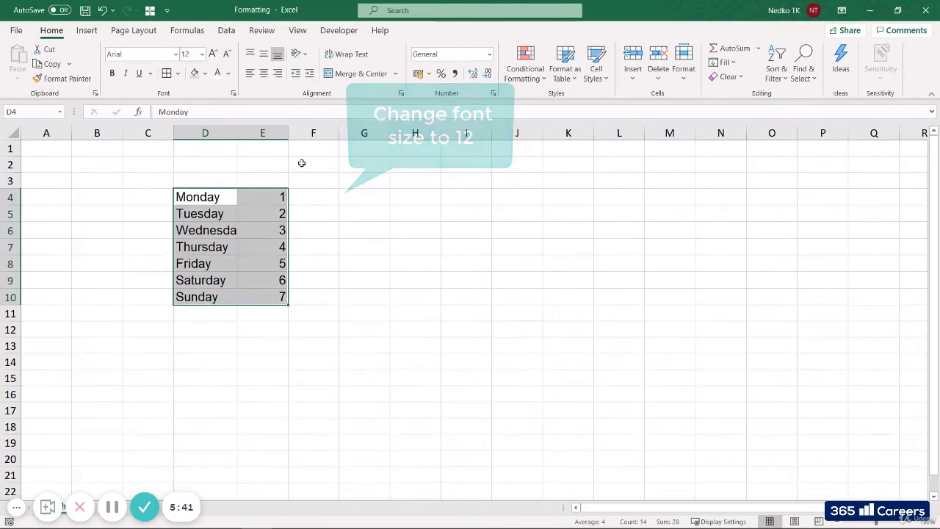
double_click(236, 133)
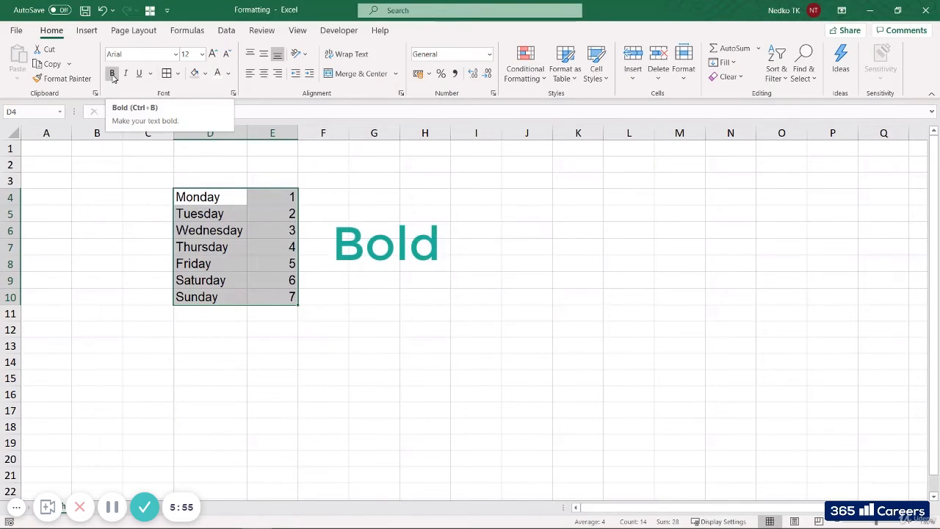
Apply and remove bold on the range D4:E10, and make its text italic
left_click(112, 73)
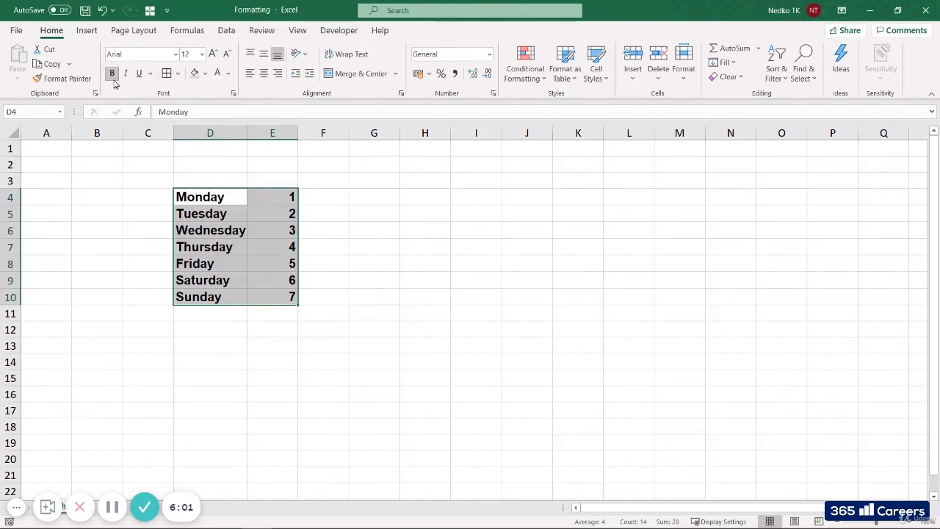
left_click(114, 78)
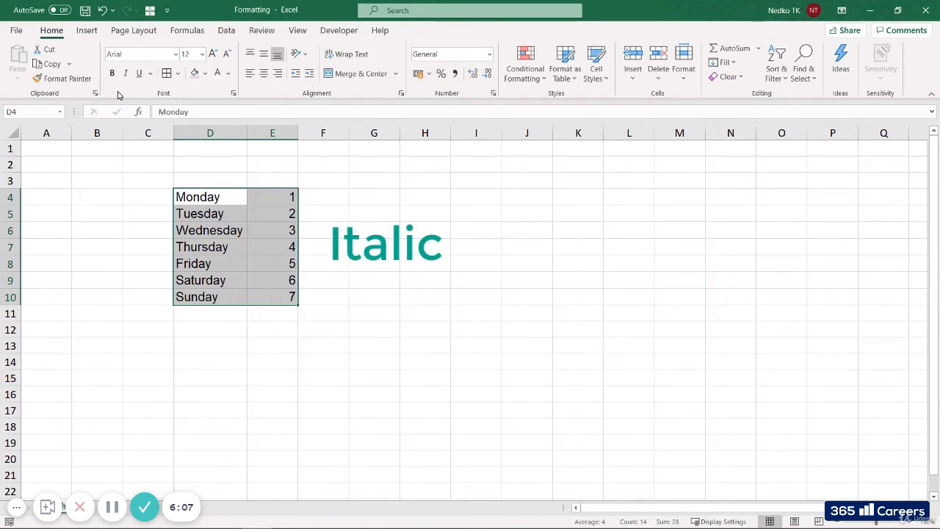
left_click(125, 74)
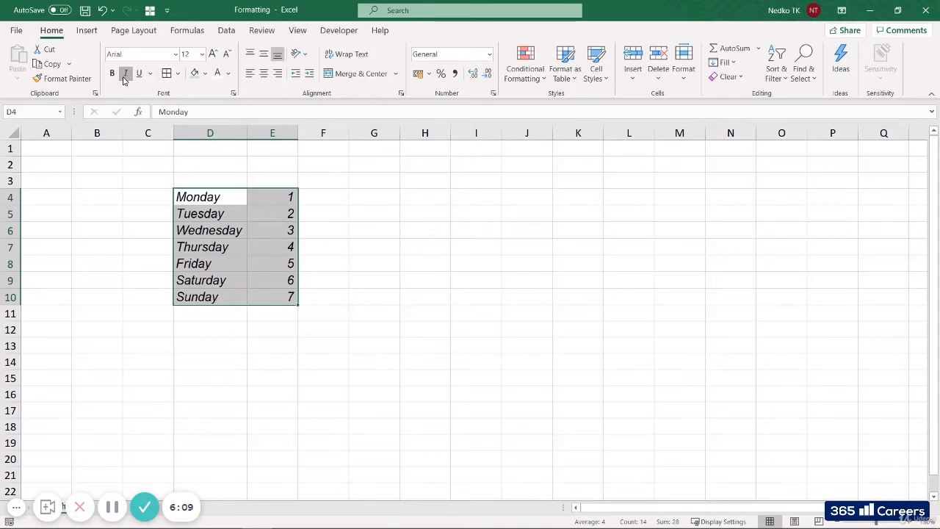
Remove the italic style from the range D4:E10, then apply and remove underline on it
left_click(124, 74)
left_click(138, 74)
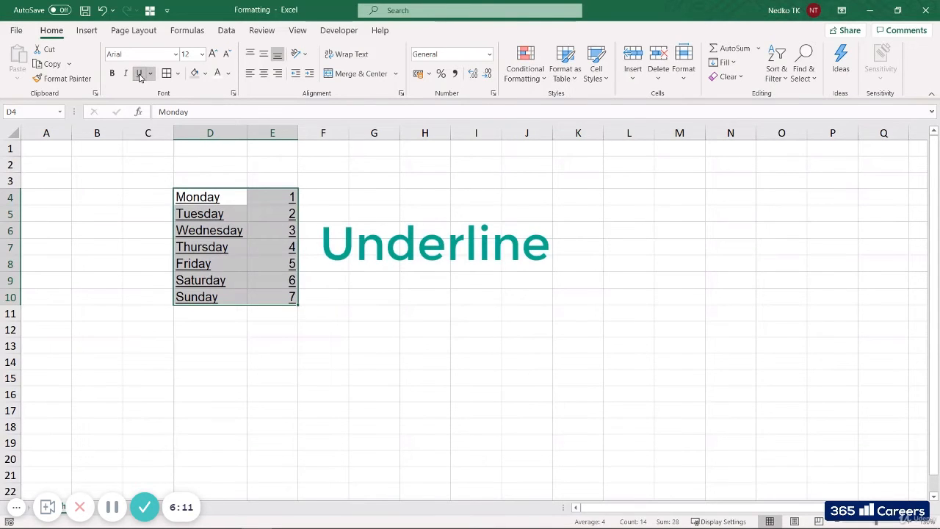
left_click(140, 75)
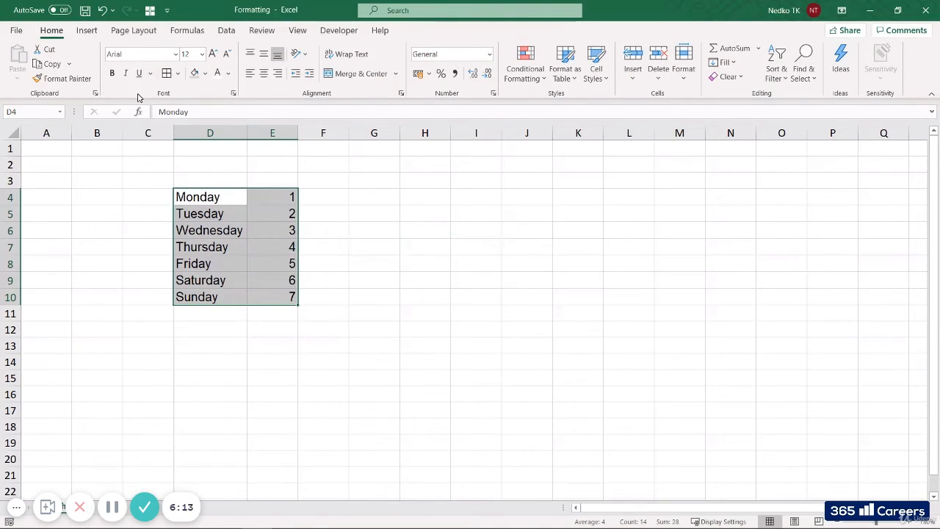
Apply All Borders to the weekday list in D4:E10
left_click(178, 74)
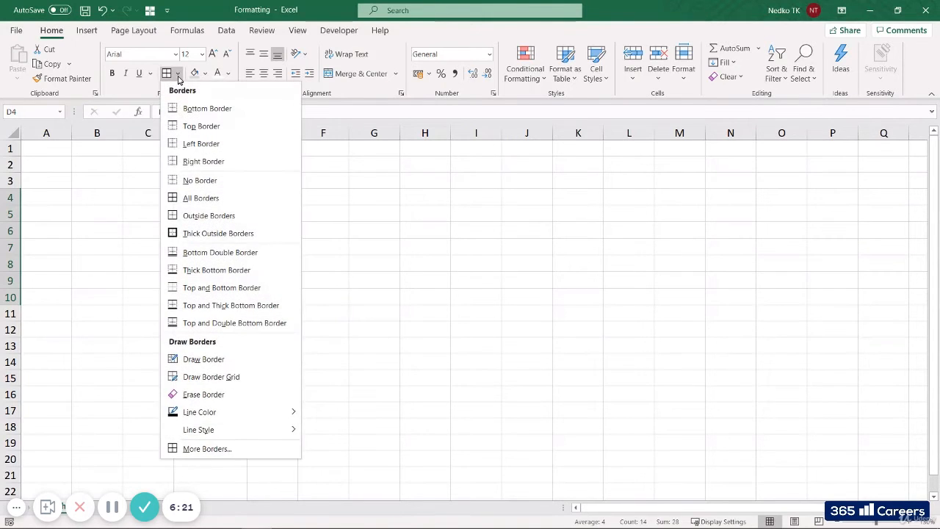
left_click(204, 202)
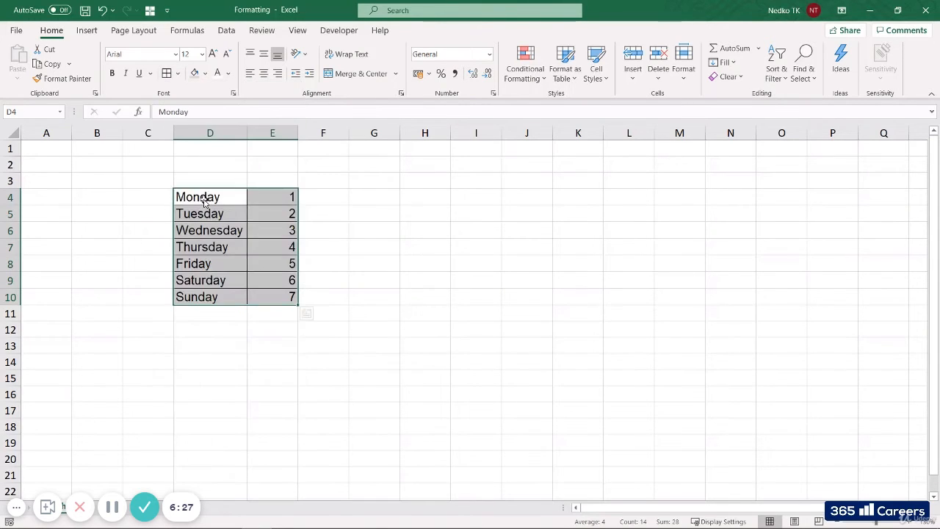
left_click(357, 228)
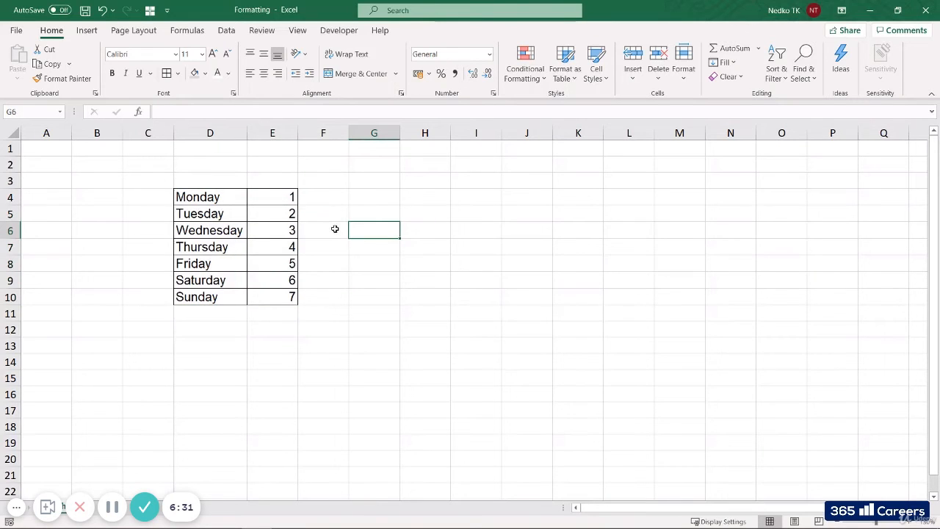
Open the Format Cells border options for D4:E10 and choose a medium-thick solid line in standard dark blue
left_click_drag(217, 203, 290, 298)
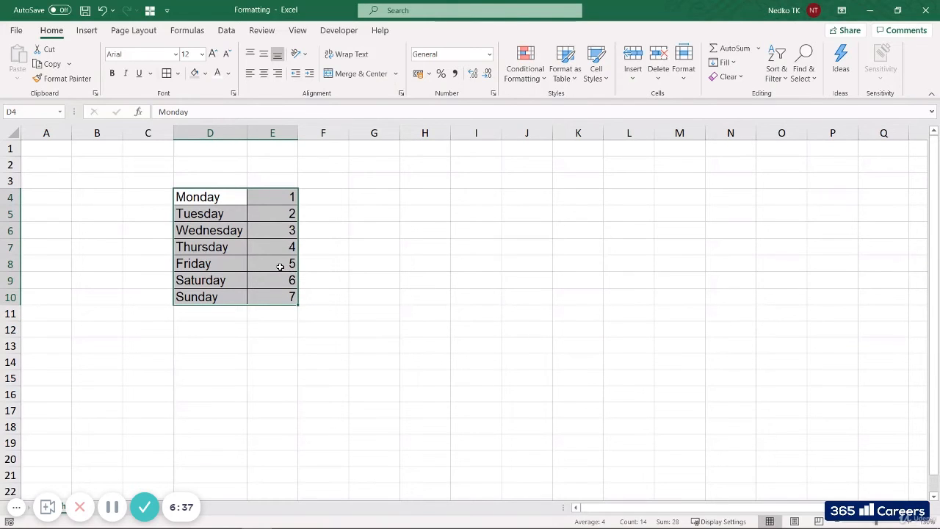
left_click(179, 74)
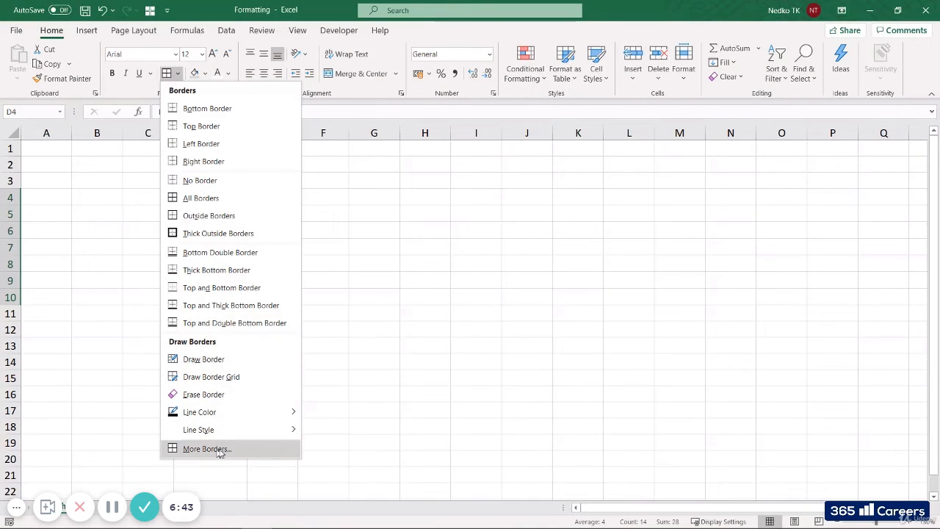
key("Escape")
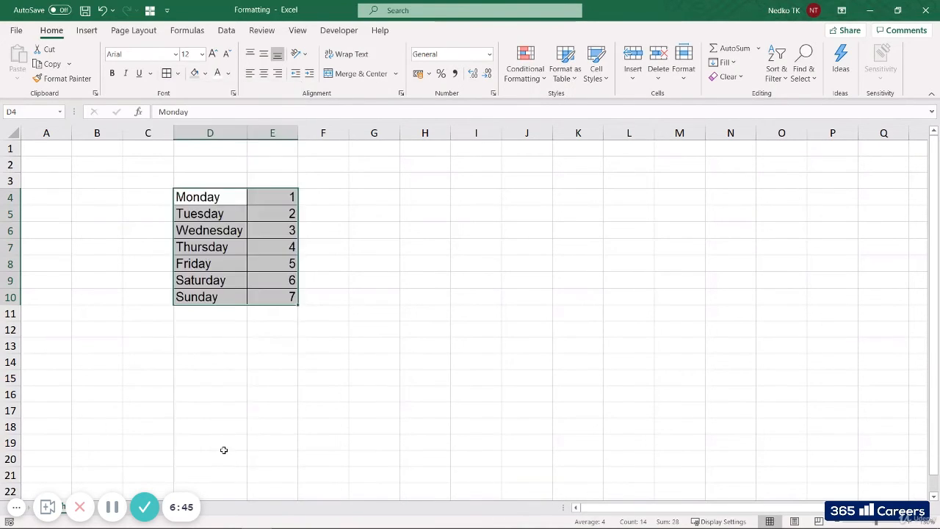
right_click(227, 269)
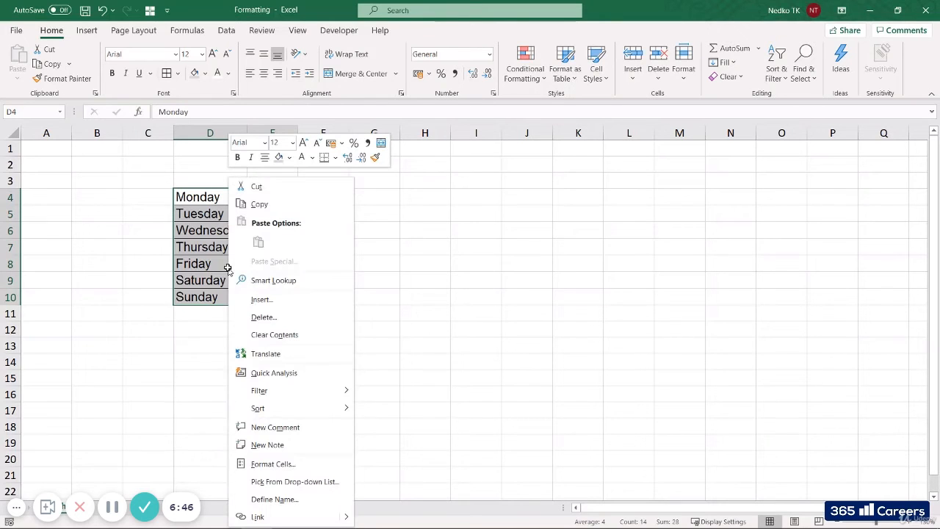
left_click(273, 463)
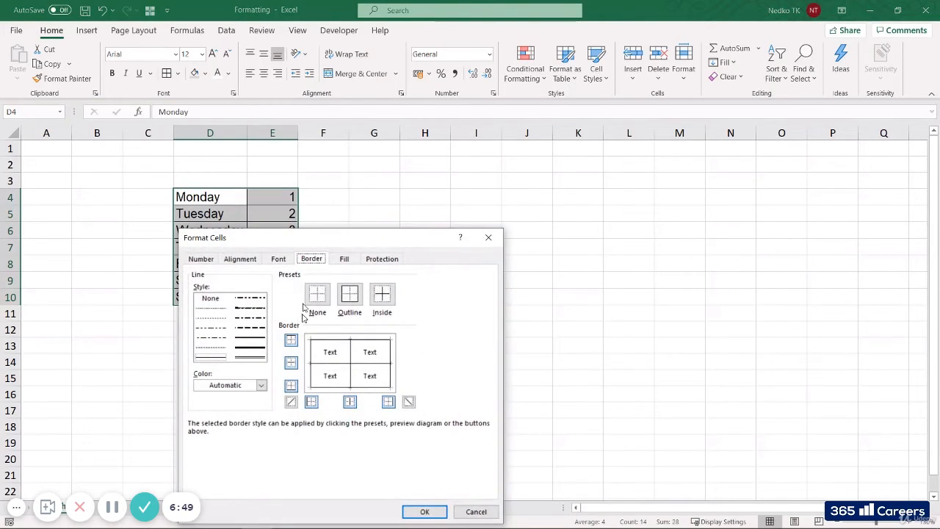
mouse_move(355, 244)
left_mouse_down()
mouse_move(523, 194)
mouse_move(530, 170)
left_mouse_up()
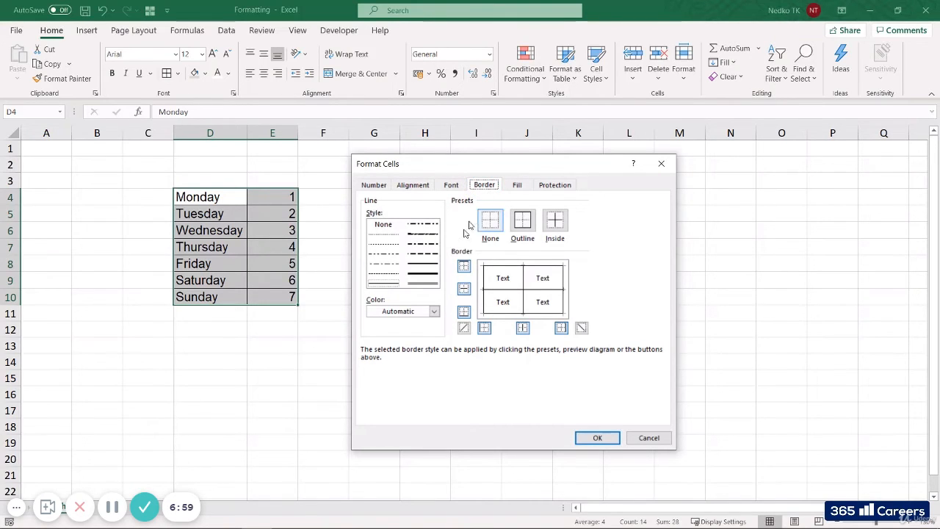
left_click(430, 269)
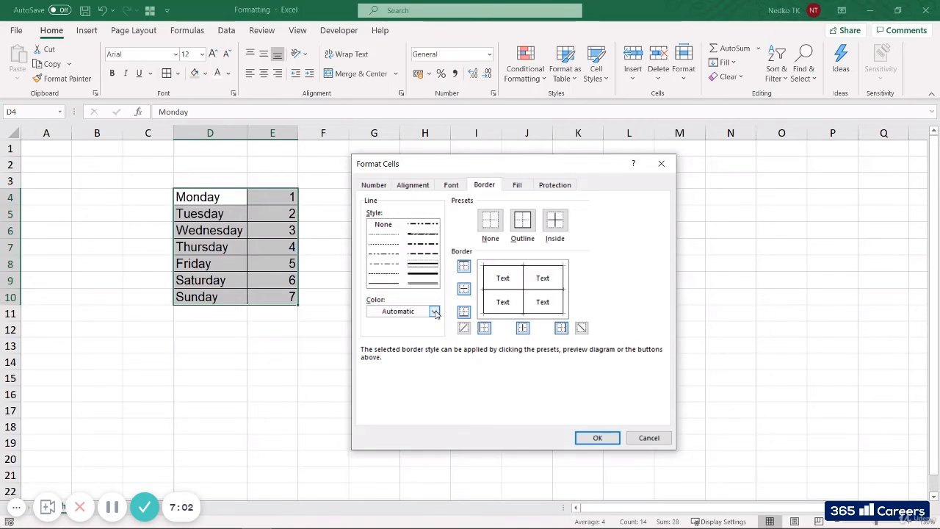
left_click(431, 274)
left_click(432, 266)
left_click(435, 311)
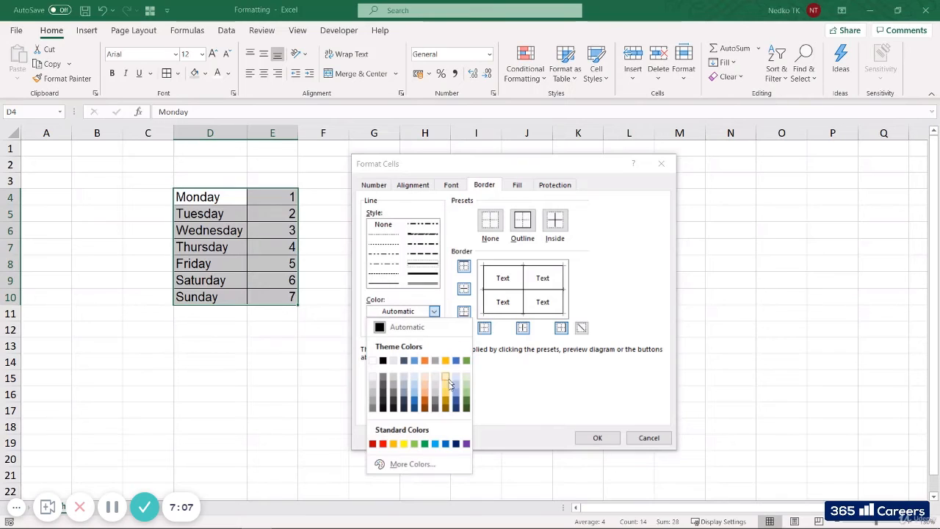
left_click(456, 444)
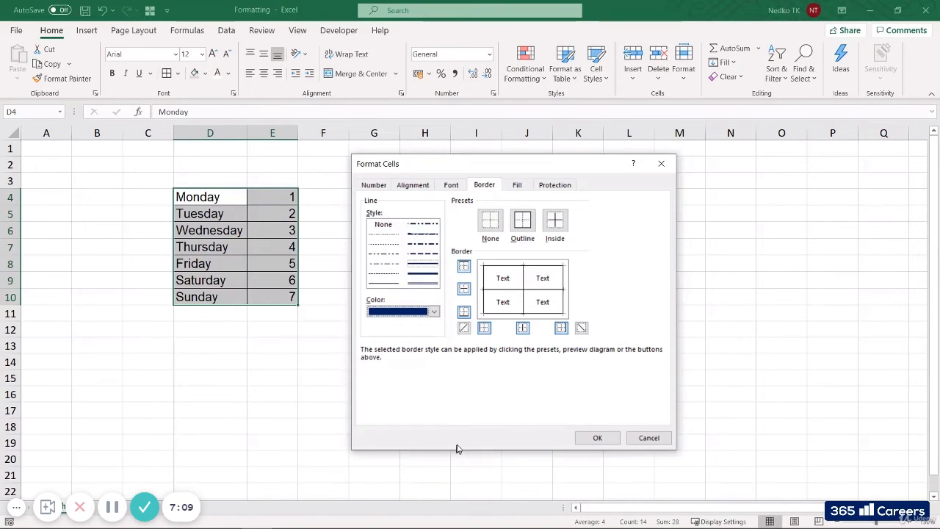
Apply the chosen dark blue line to the top, bottom, left and right outer edges of D4:E10
left_click(464, 268)
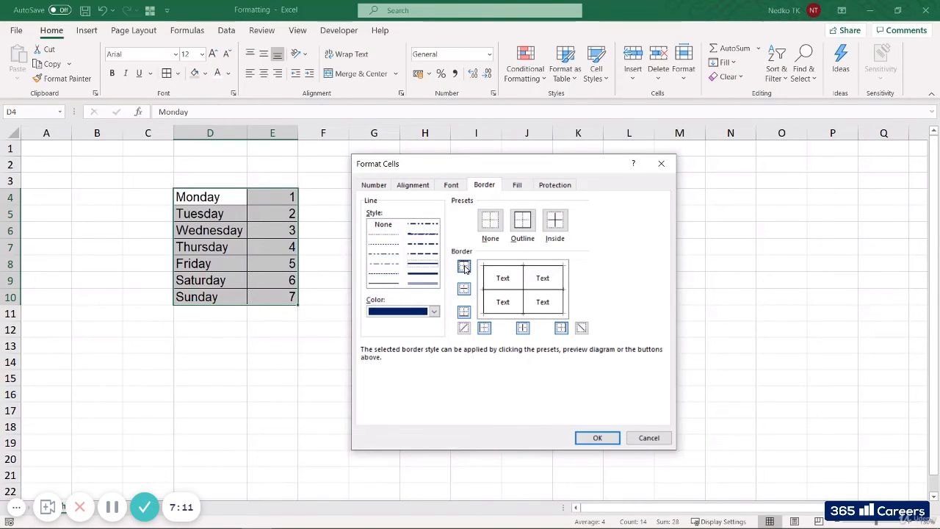
left_click(464, 313)
left_click(484, 328)
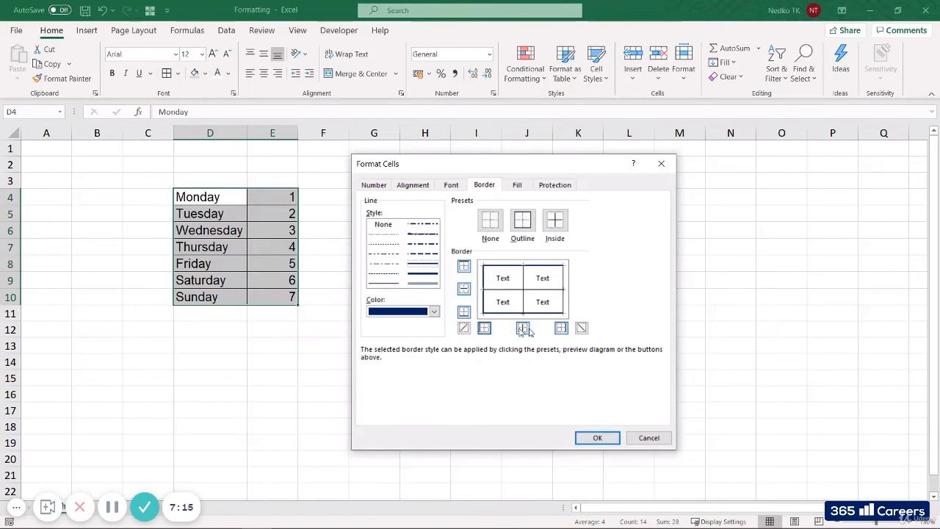
left_click(561, 329)
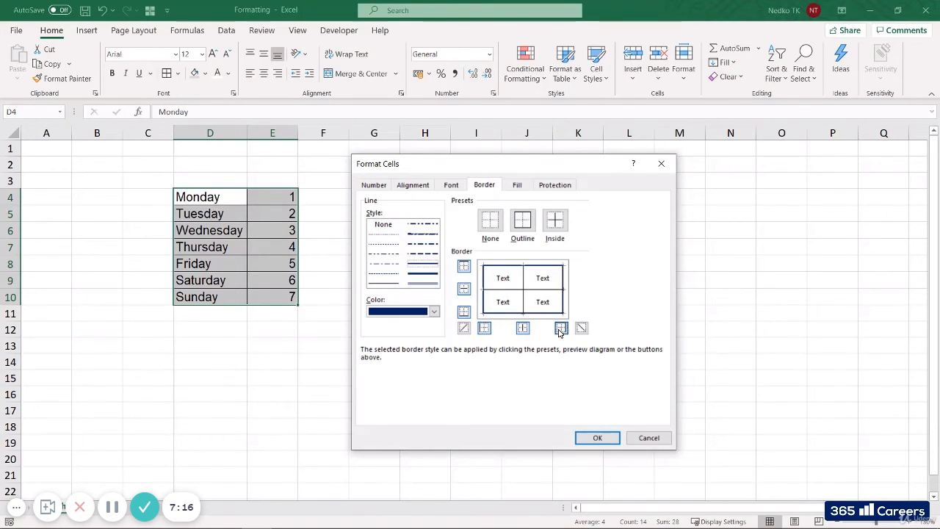
left_click(594, 433)
left_click(414, 321)
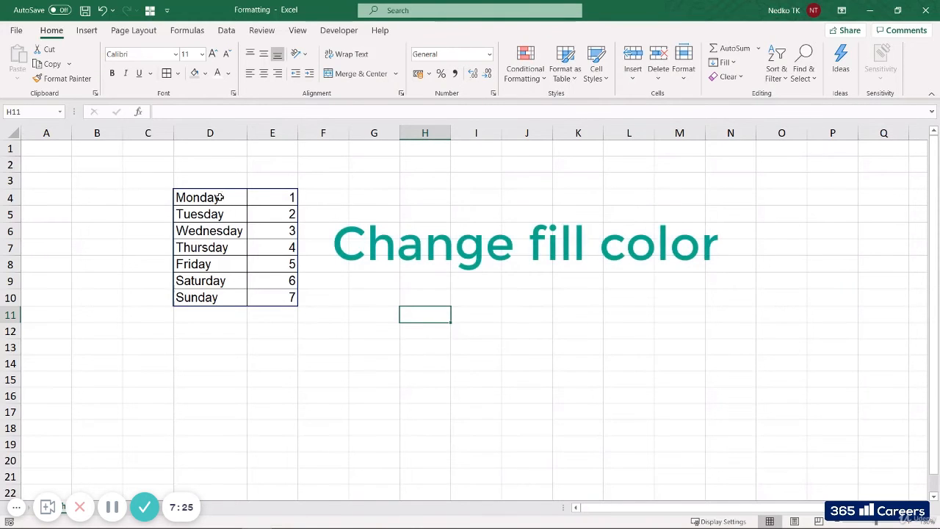
Fill the range D4:E10 with White, Background 1, Darker 25% and set its font color to White, Background 1
mouse_move(225, 196)
left_mouse_down()
mouse_move(256, 231)
mouse_move(273, 280)
mouse_move(302, 296)
left_mouse_up()
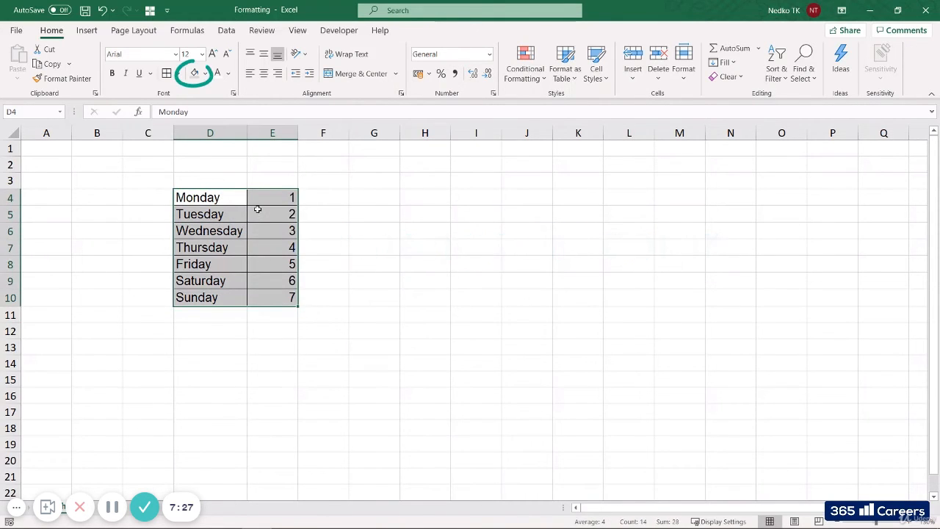
left_click(205, 74)
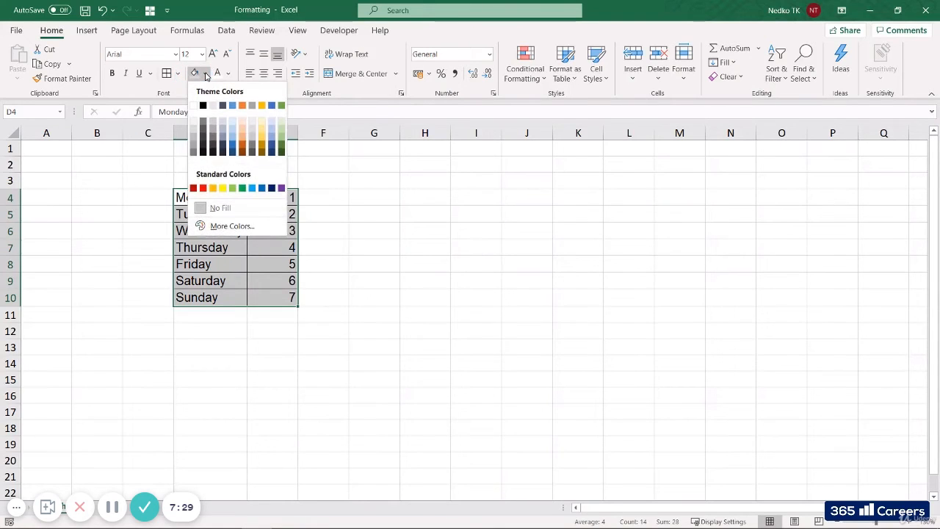
left_click(195, 143)
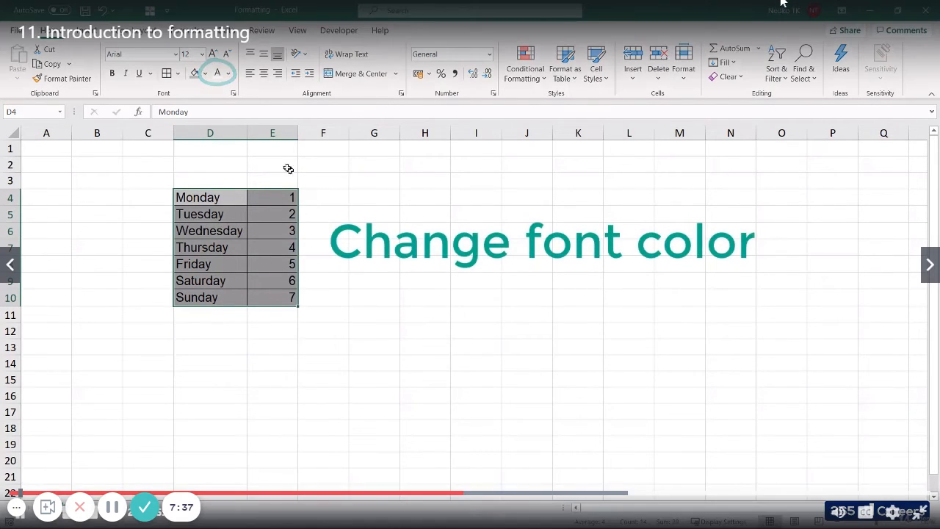
left_click(228, 73)
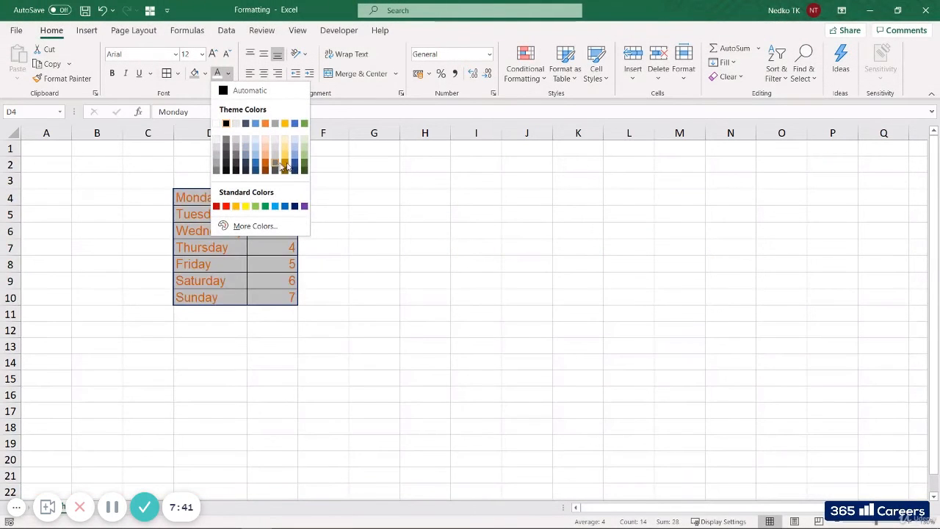
left_click(218, 125)
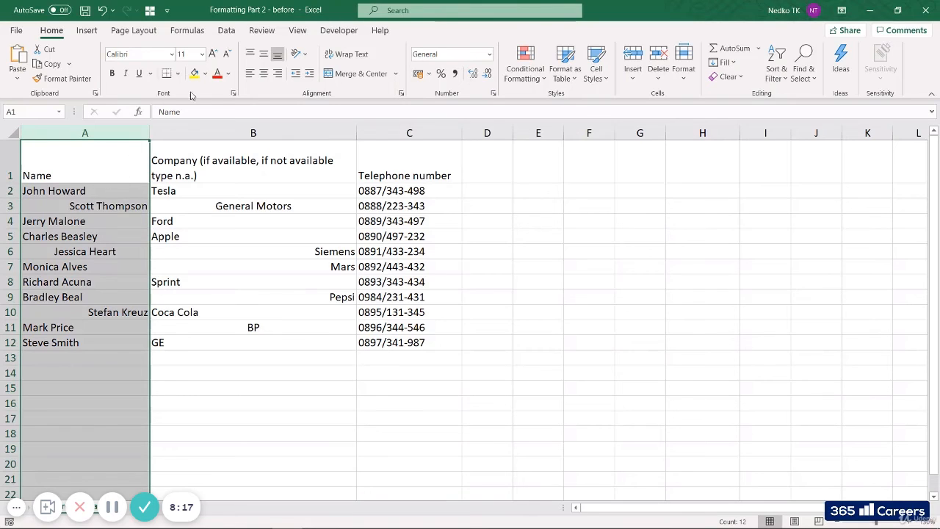
Left-align the Name column A and the Company column B in the Formatting Part 2 - before workbook
left_click(251, 76)
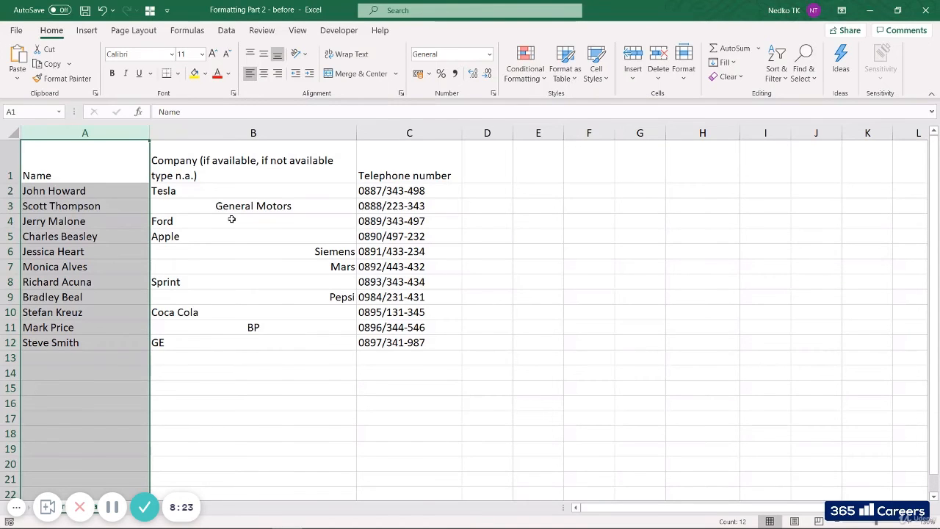
left_click(240, 133)
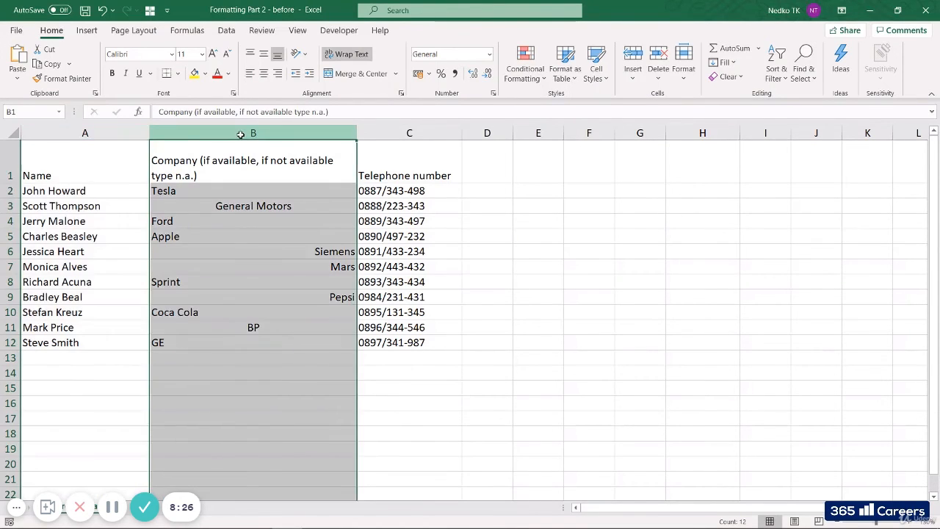
left_click(249, 73)
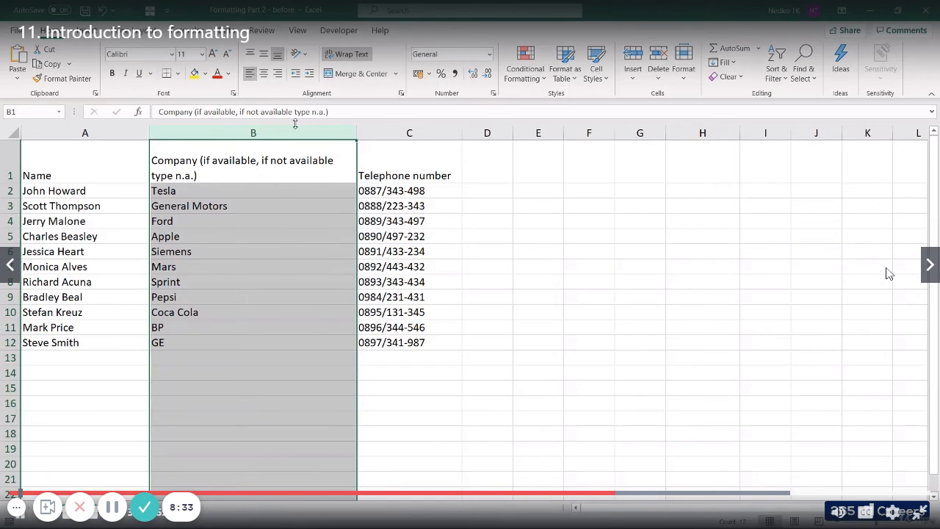
Right-align the contents of the Telephone number column C
left_click(385, 134)
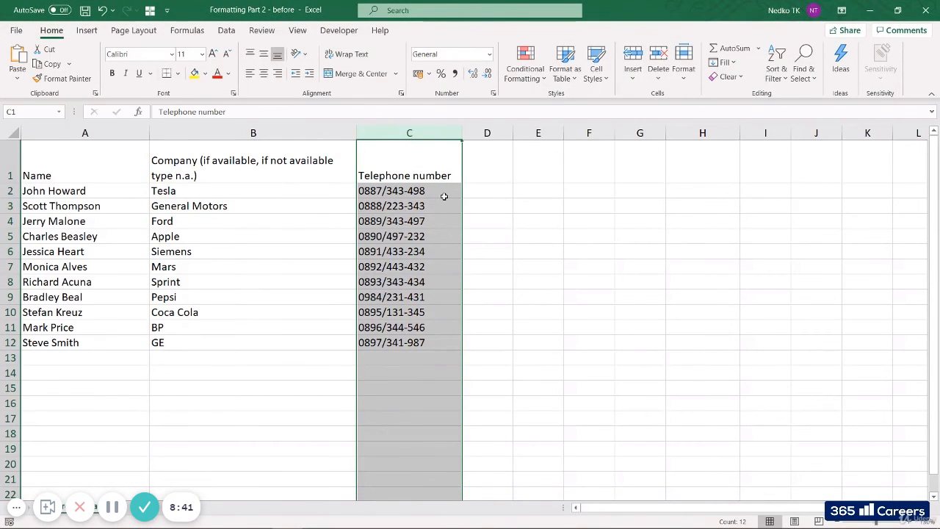
left_click(277, 75)
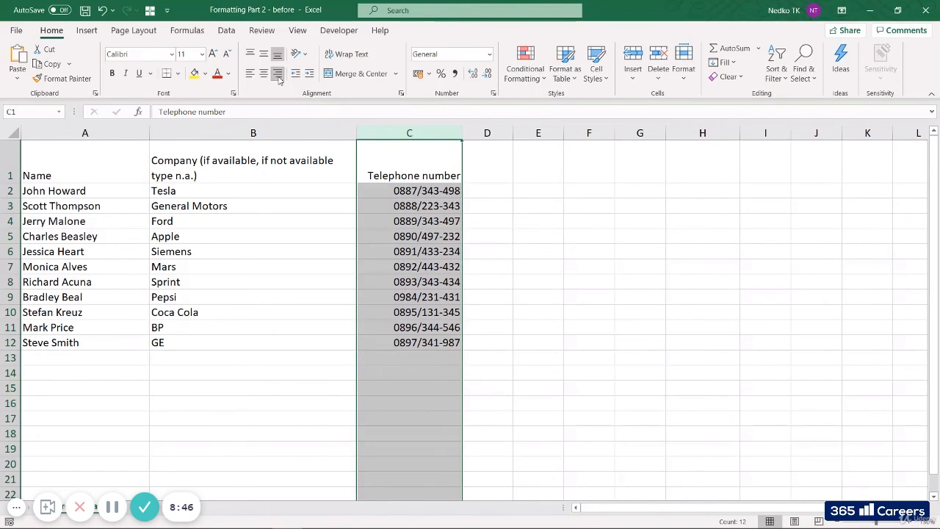
left_click(494, 199)
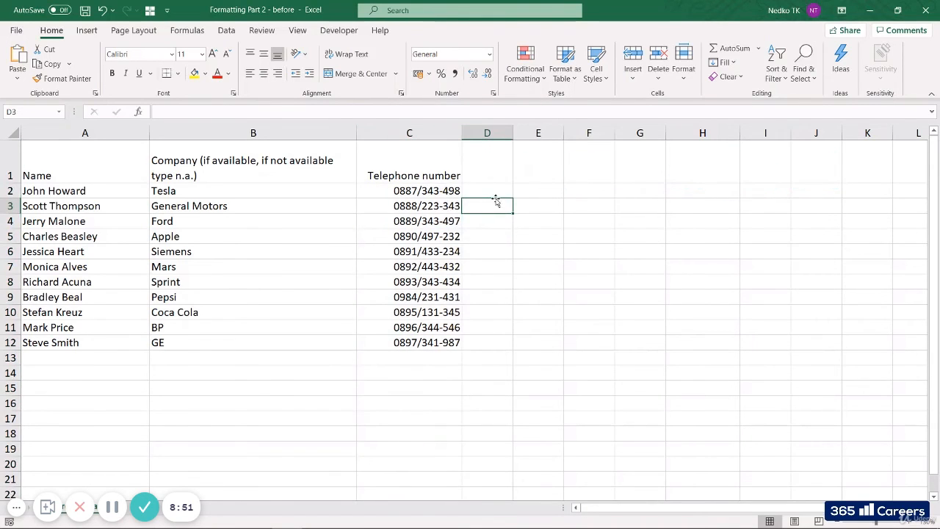
Align the header cells A1:C1 vertically to the top
left_click_drag(105, 166, 231, 162)
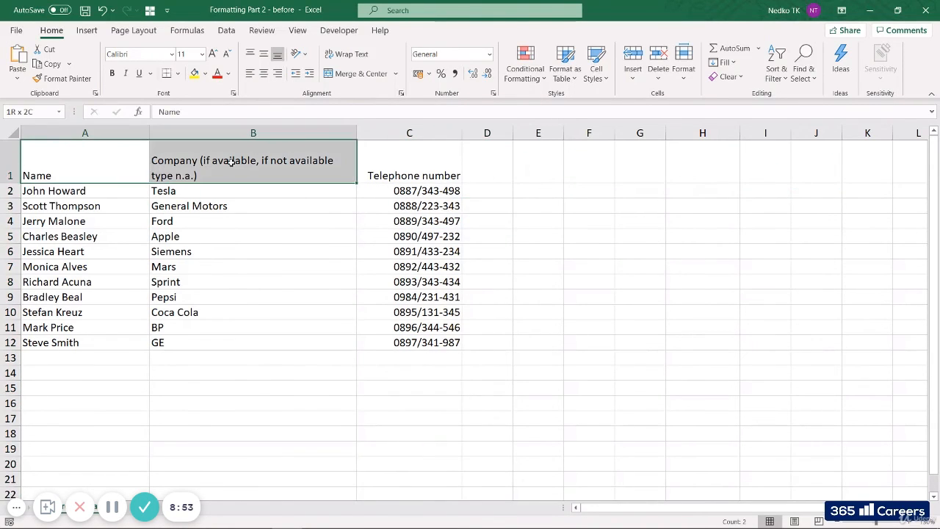
left_click_drag(354, 166, 396, 168)
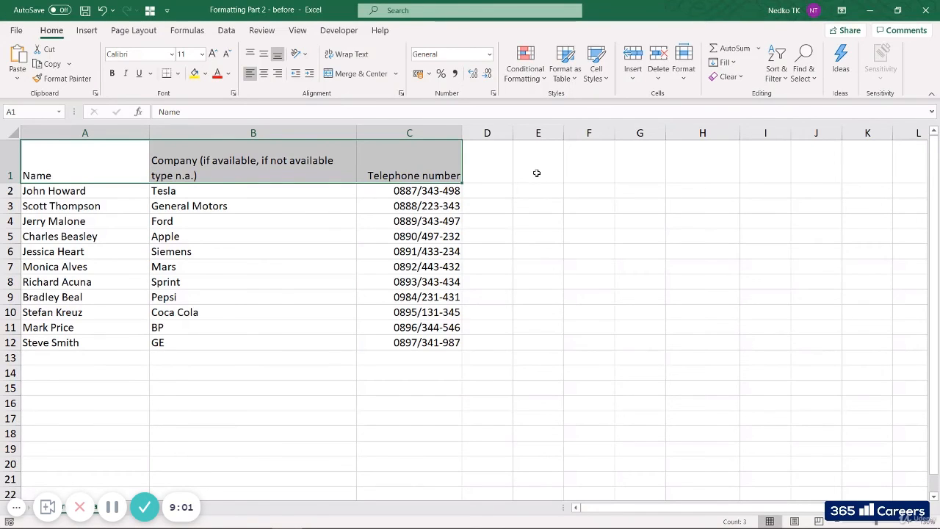
left_click(252, 55)
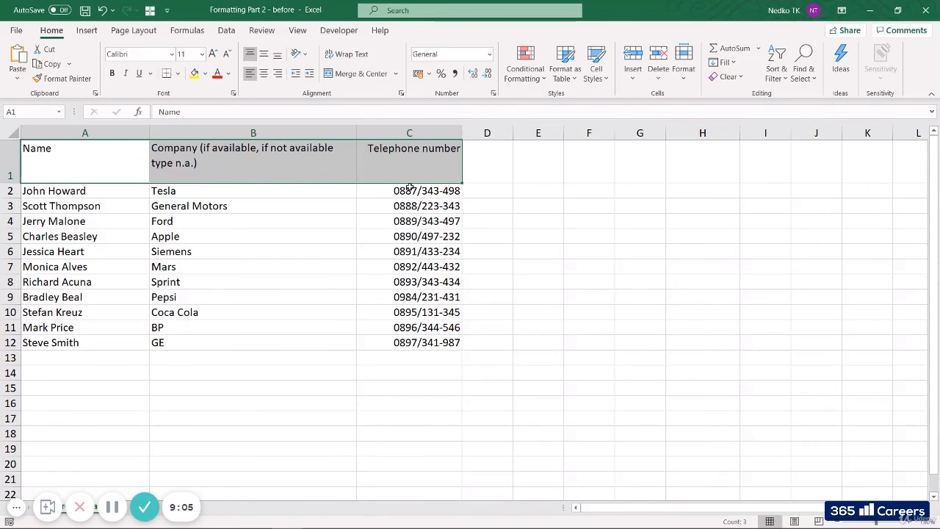
left_click(514, 217)
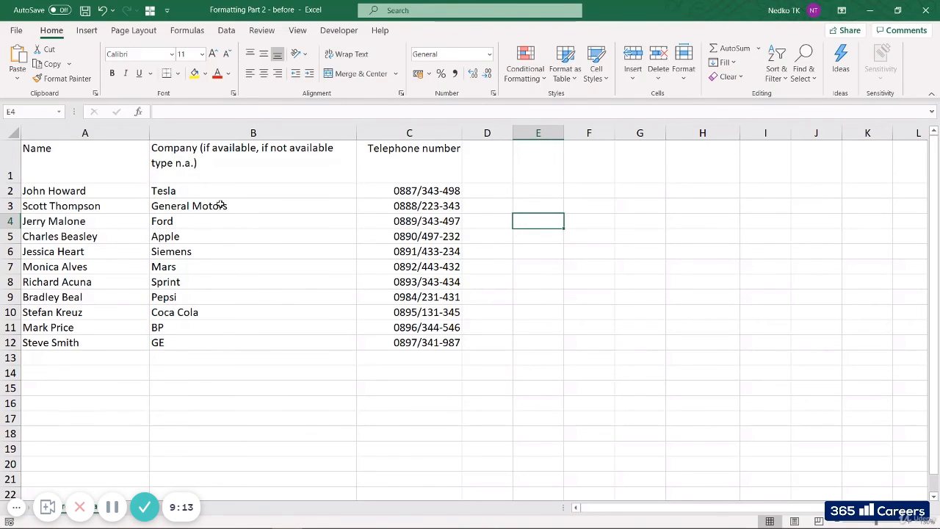
Fill the whole contact table A1:C12 with White, Background 1
left_click_drag(90, 158, 409, 348)
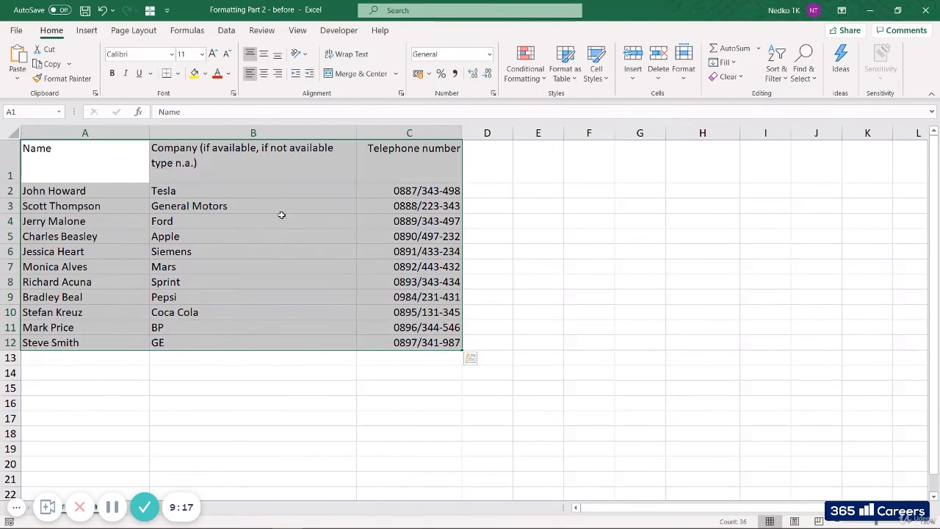
left_click(206, 74)
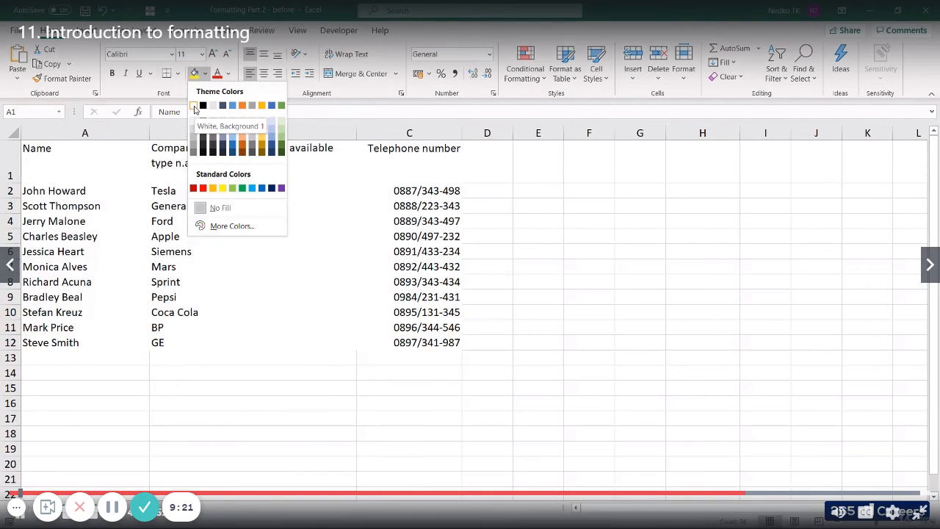
left_click(194, 107)
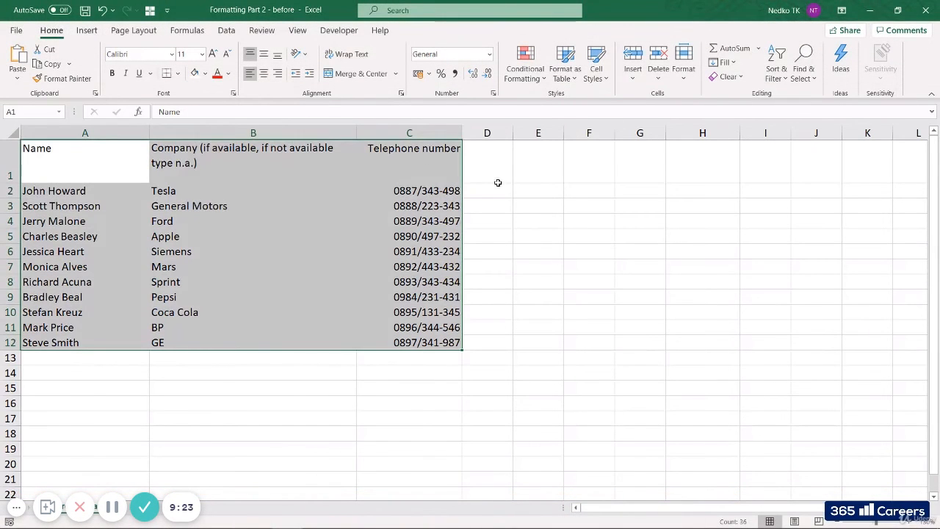
left_click(534, 225)
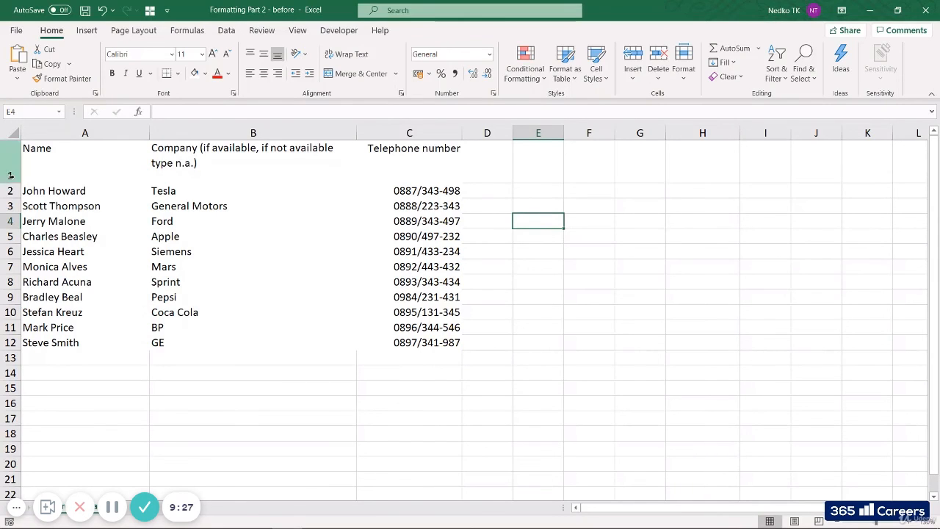
Shrink row 1 to fit its two-line header text, and make the header cells A1:C1 bold with a dark blue font
left_click_drag(11, 184, 421, 169)
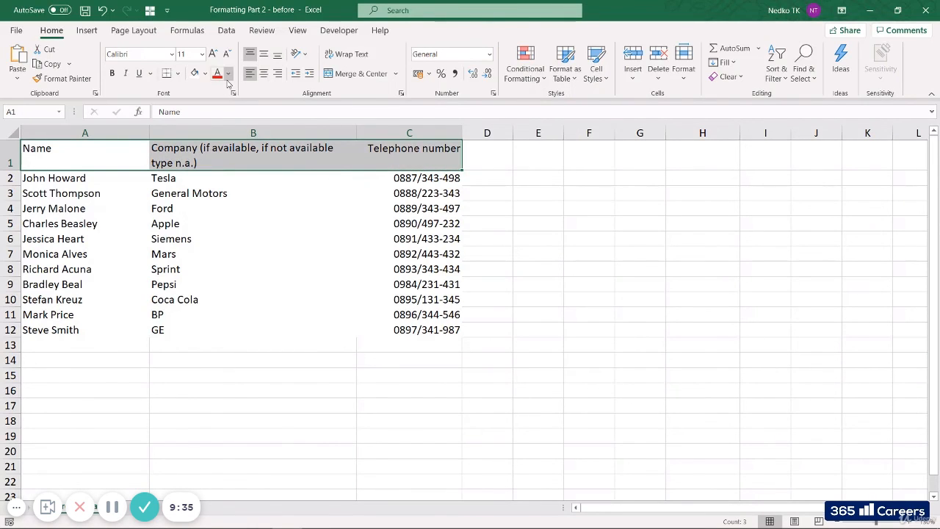
left_click(229, 73)
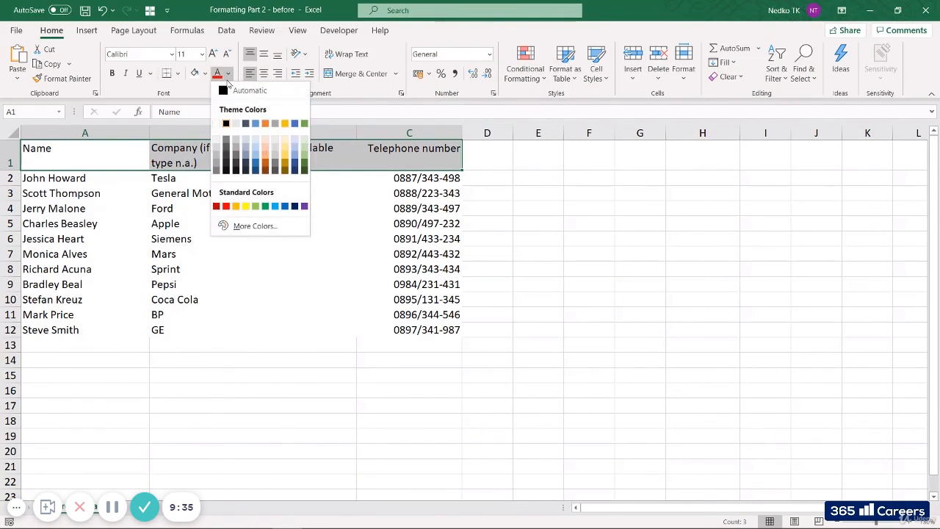
left_click(296, 209)
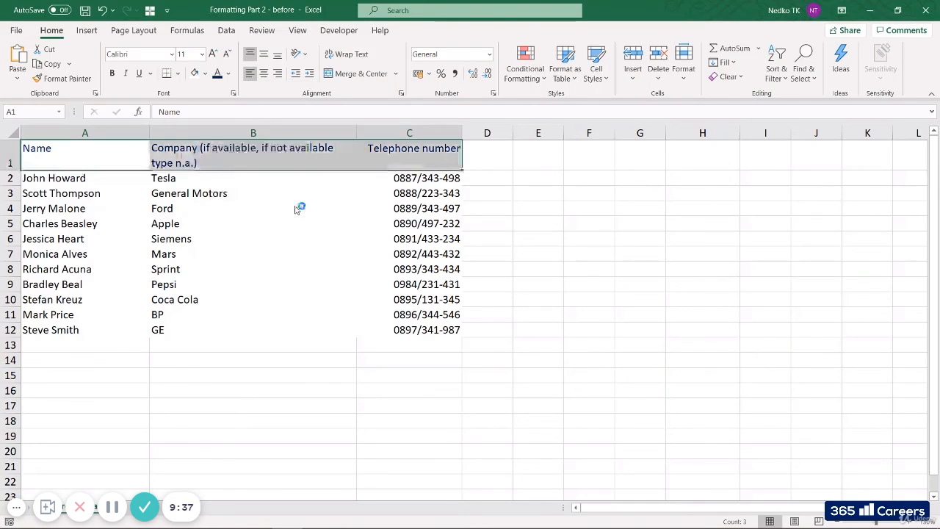
left_click(113, 74)
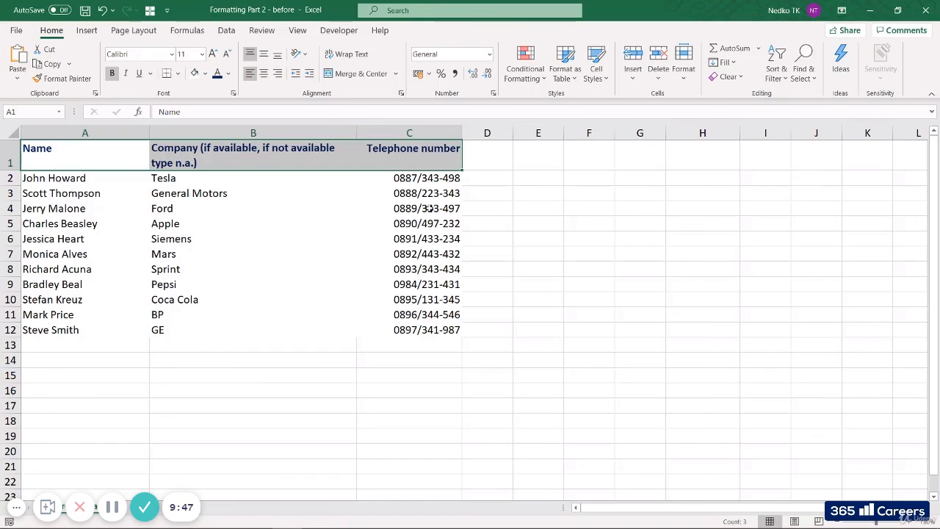
Add a medium solid dark blue bottom border to the header cells A1:C1
right_click(361, 158)
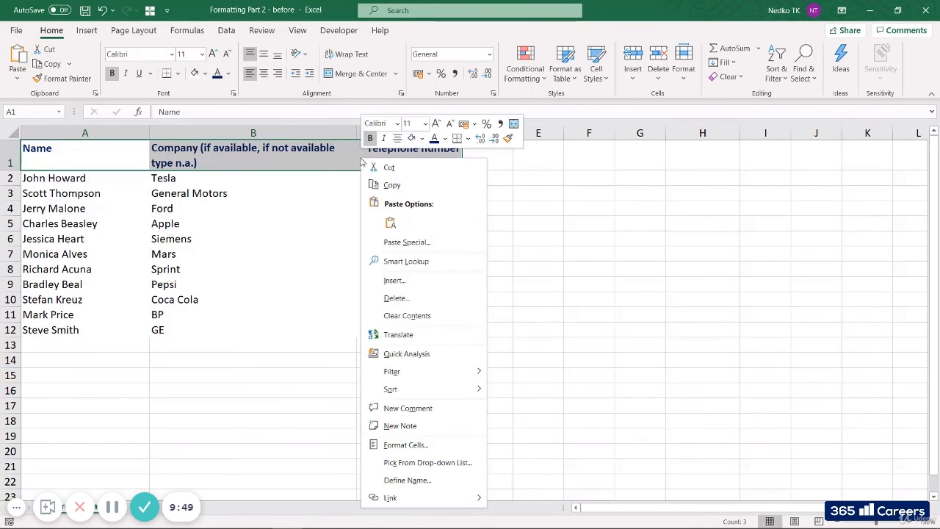
left_click(426, 445)
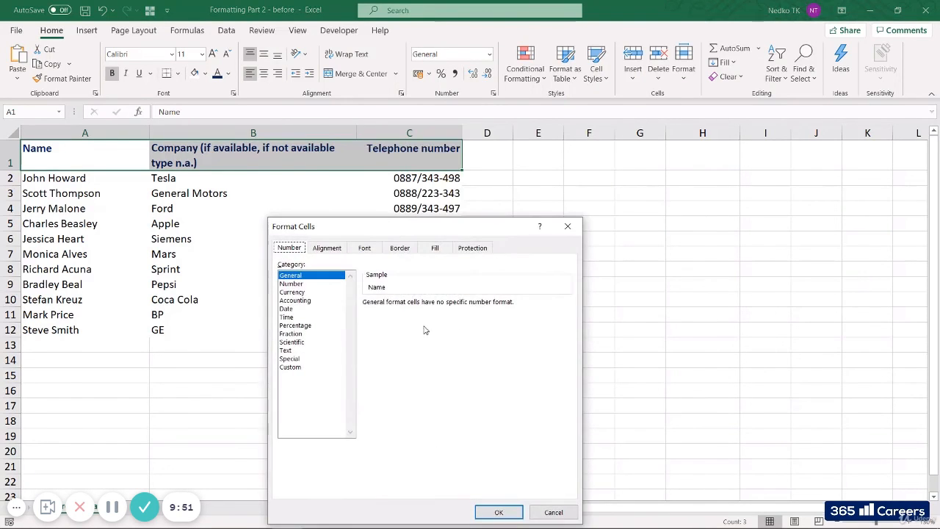
left_click(405, 250)
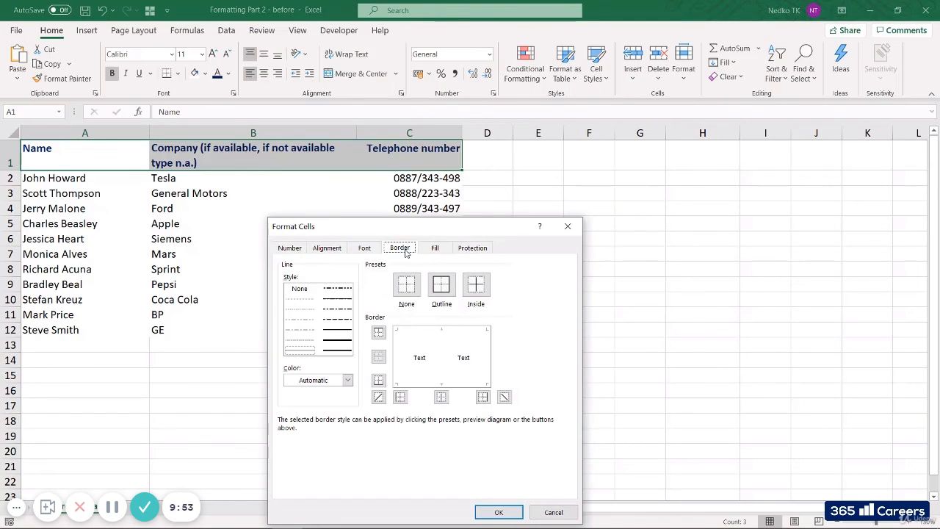
left_click_drag(416, 227, 633, 127)
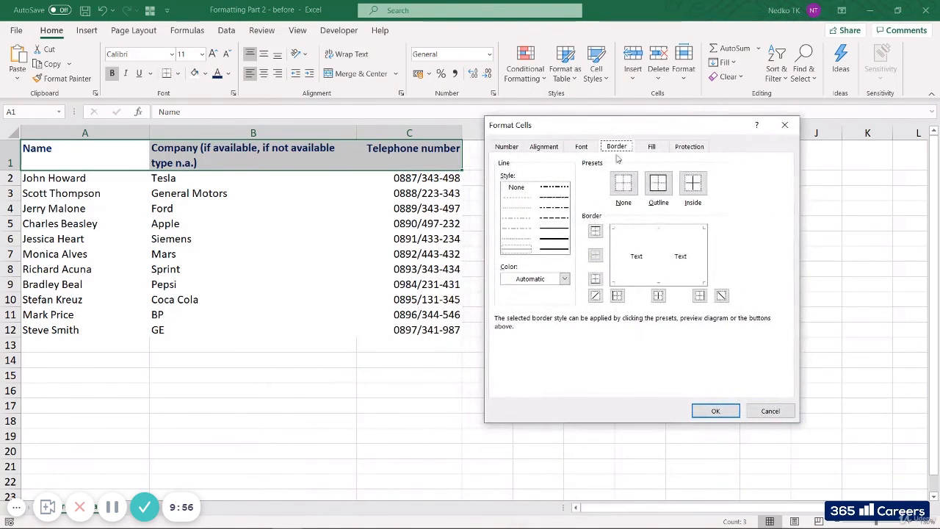
left_click(559, 233)
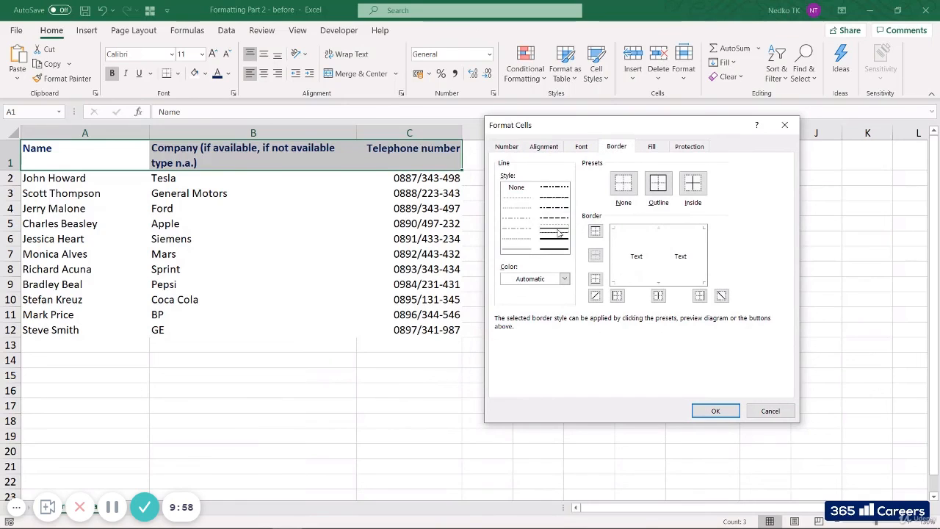
left_click(566, 279)
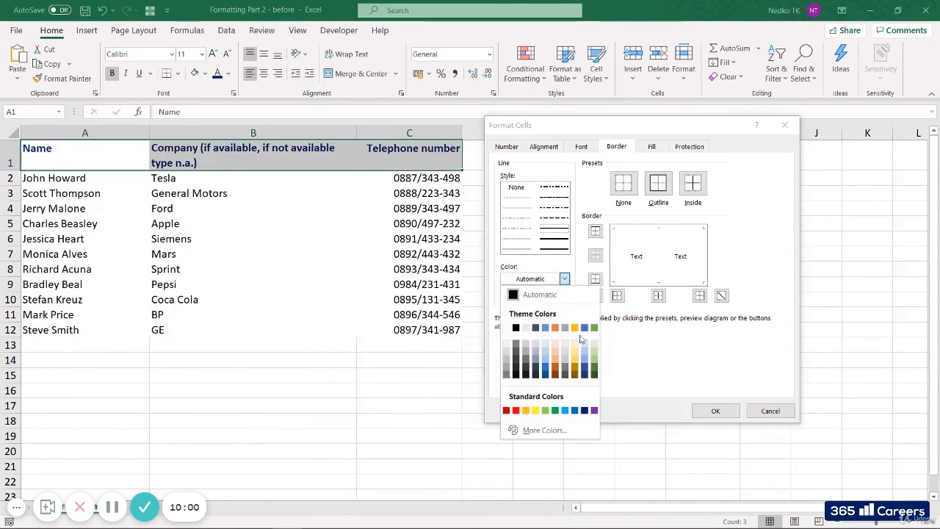
left_click(586, 410)
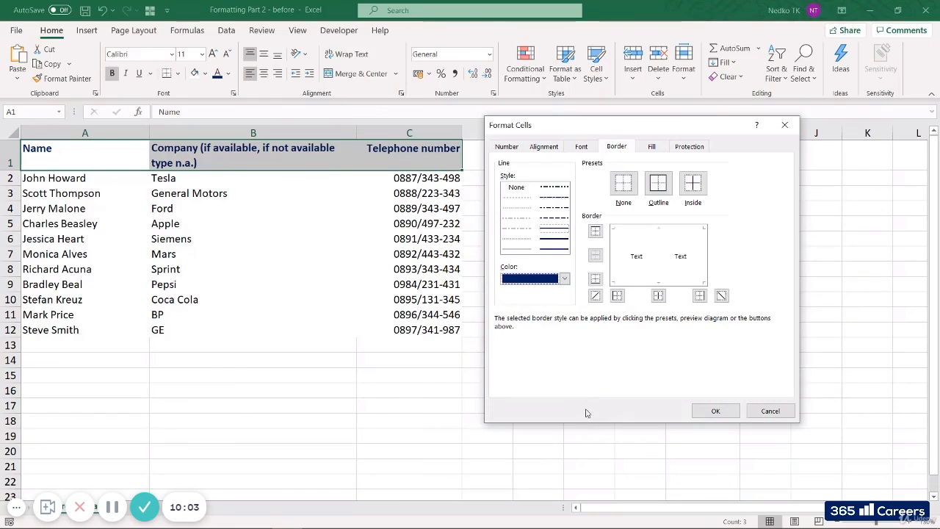
left_click(596, 280)
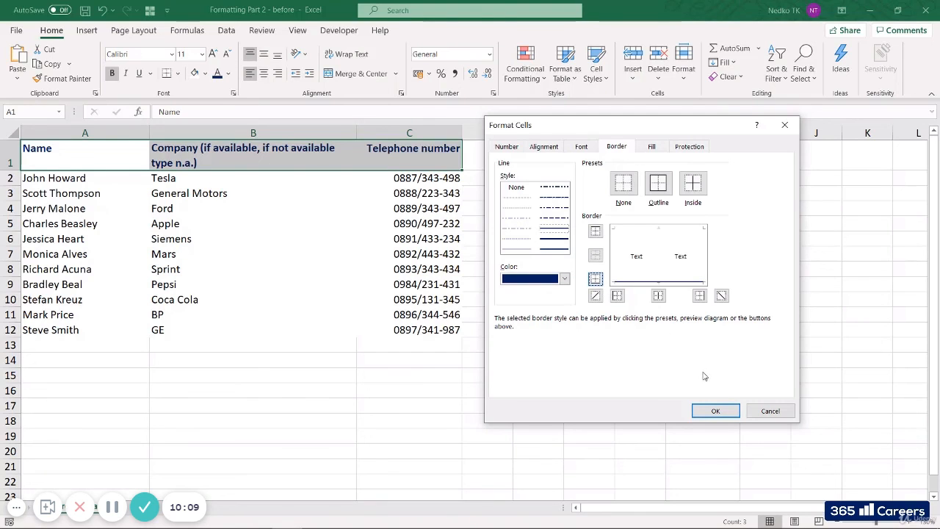
left_click(677, 394)
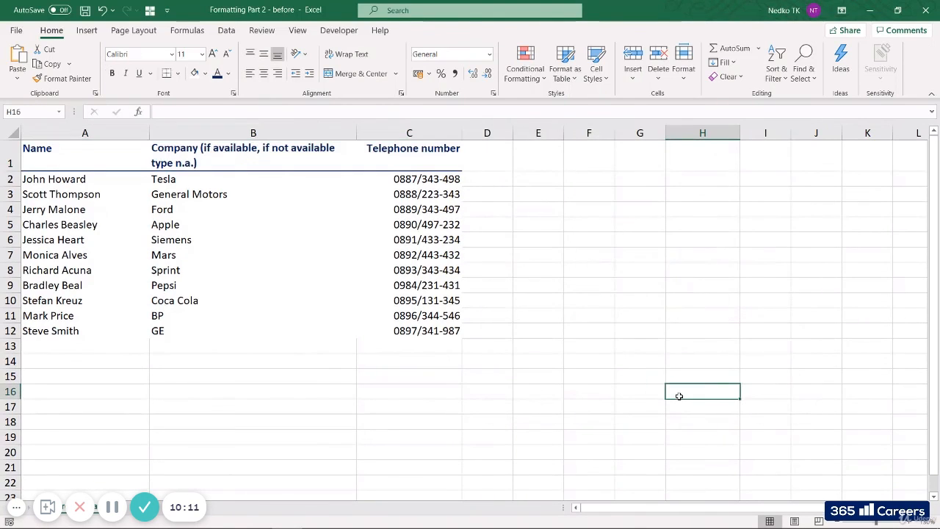